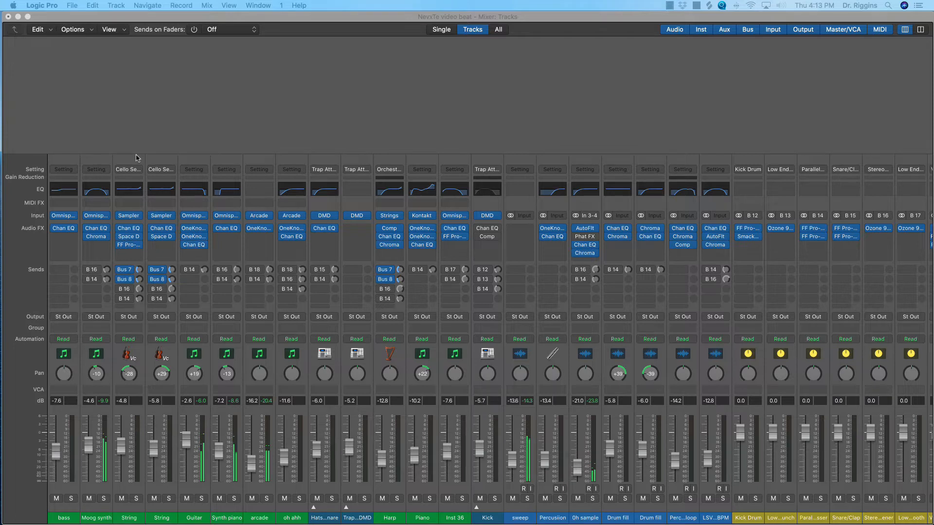
# Solo the Kick channel in the mixer and play the session to hear it alone
pyautogui.hscroll(5, 256, 144)
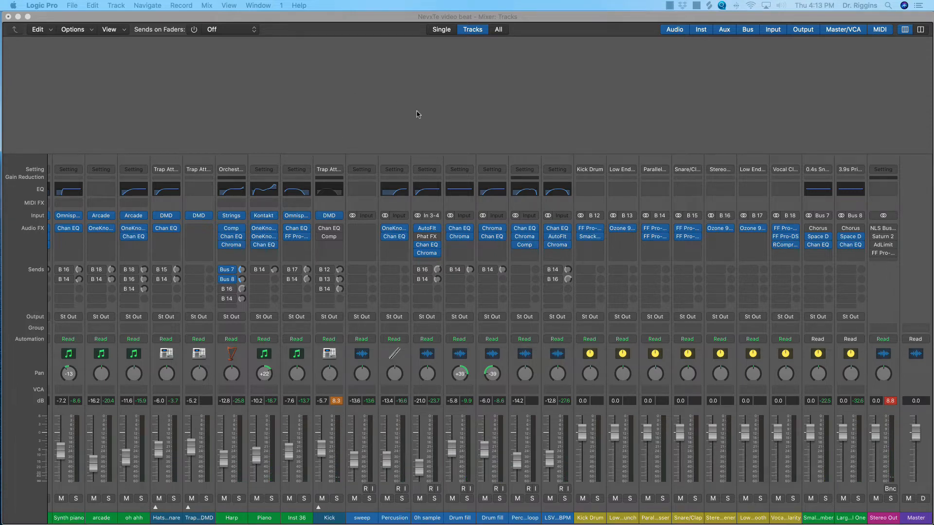
pyautogui.hscroll(-5, 67, 332)
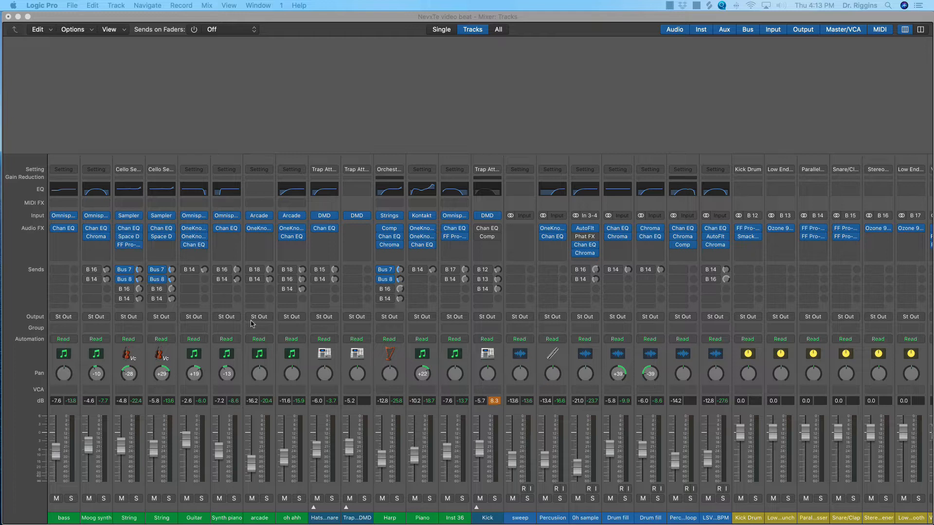
pyautogui.hscroll(3, 273, 326)
pyautogui.hscroll(3, 317, 331)
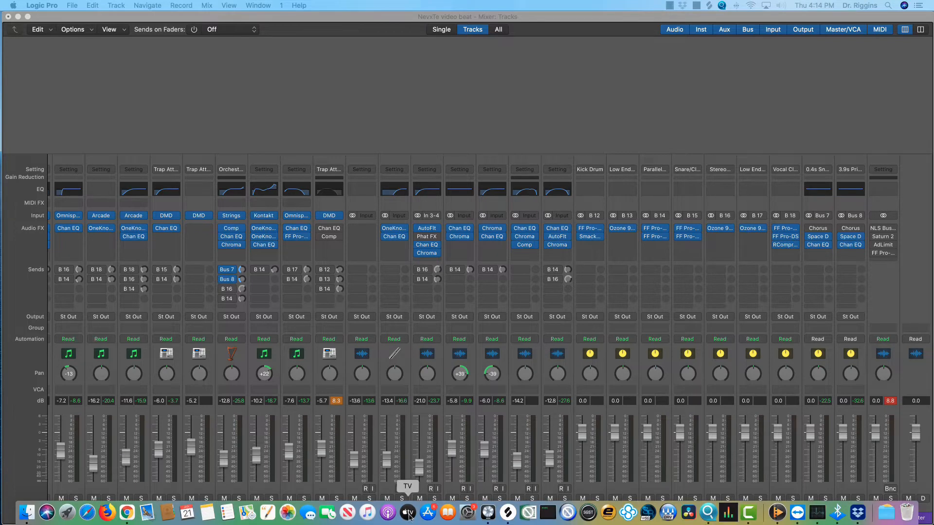
pyautogui.click(336, 499)
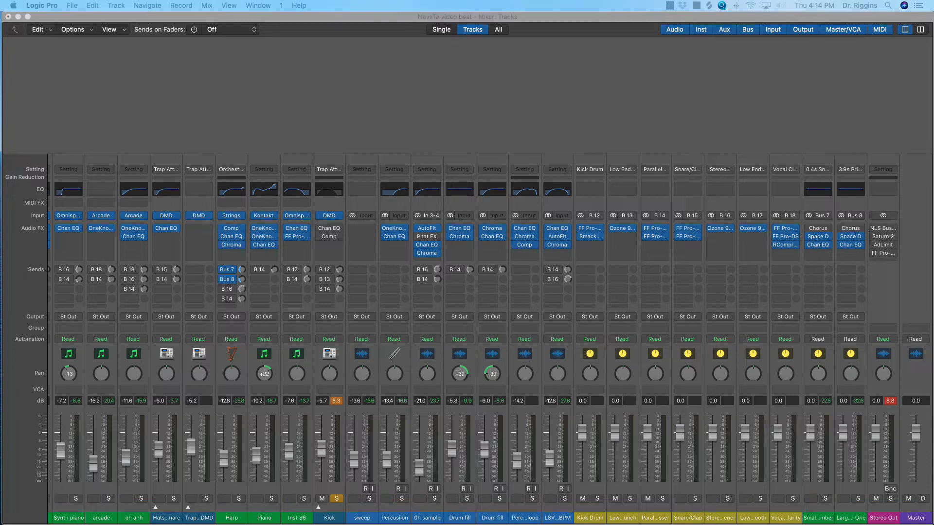
pyautogui.press('space')
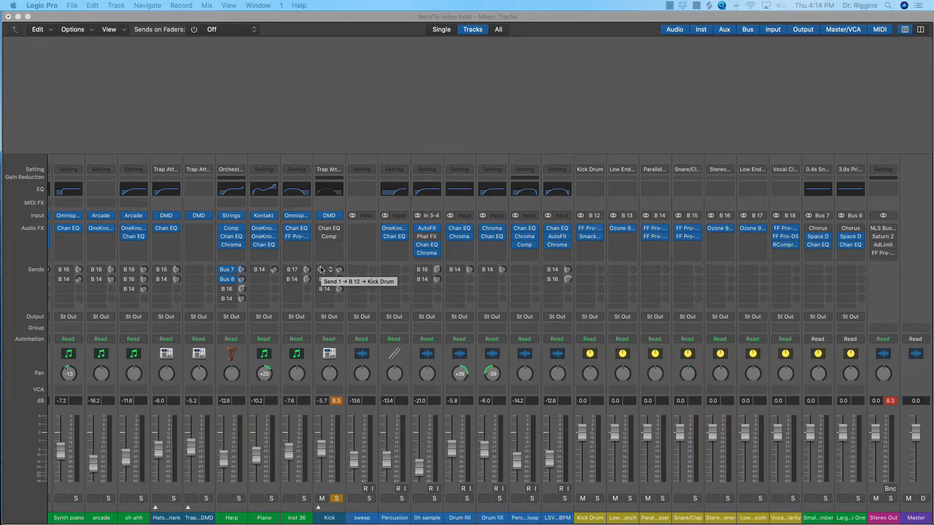
# Enable the Kick channel's send to B 12 and select the Kick Drum aux channel that receives it
pyautogui.click(321, 269)
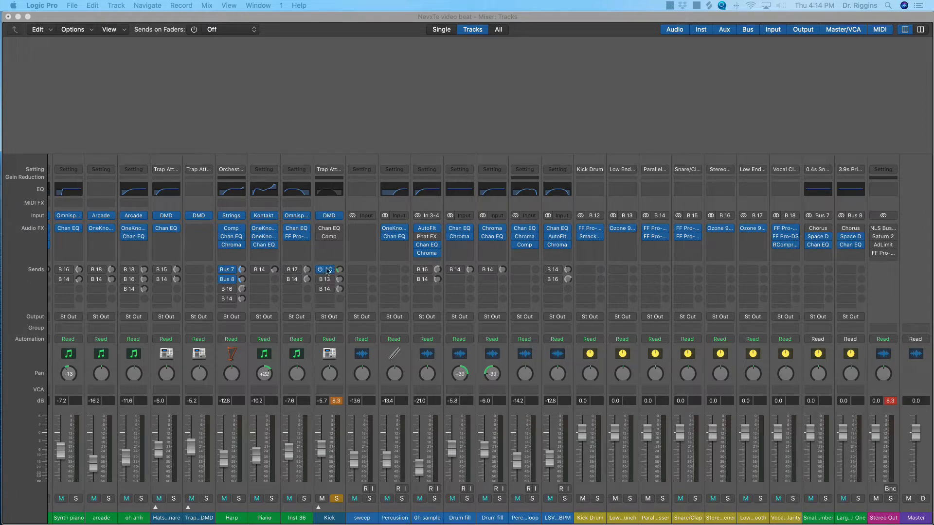
pyautogui.moveTo(589, 523)
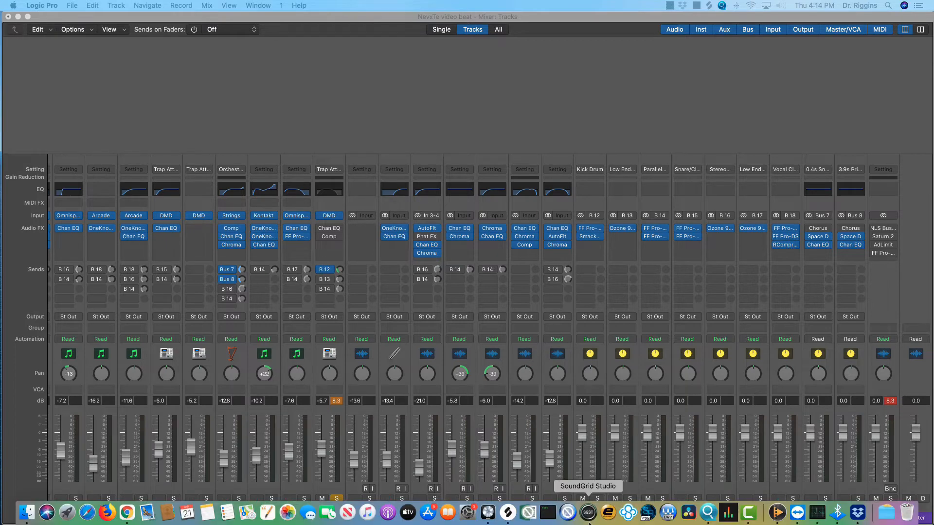
pyautogui.click(594, 510)
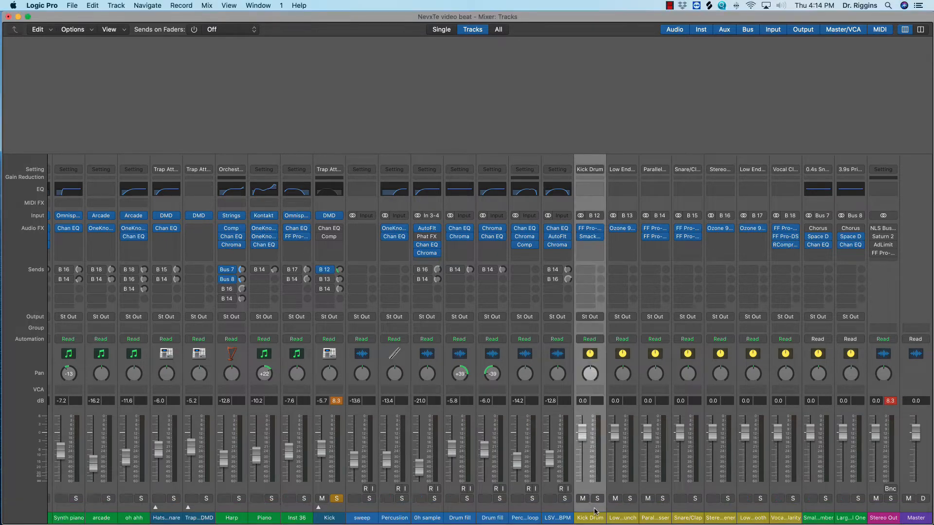
# Examine the Pro-Q 3 and Smack Attack plug-in settings on the Kick Drum aux channel
pyautogui.click(590, 231)
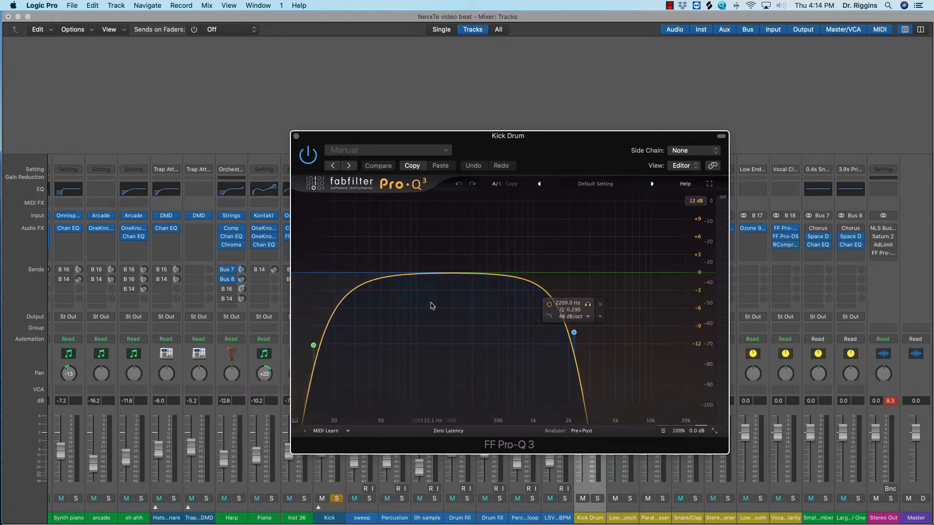
pyautogui.click(296, 137)
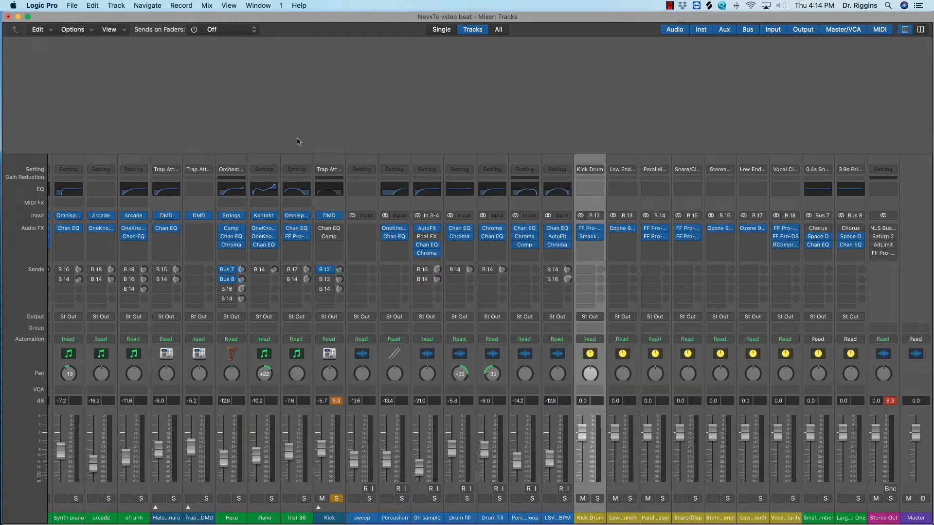
pyautogui.click(588, 237)
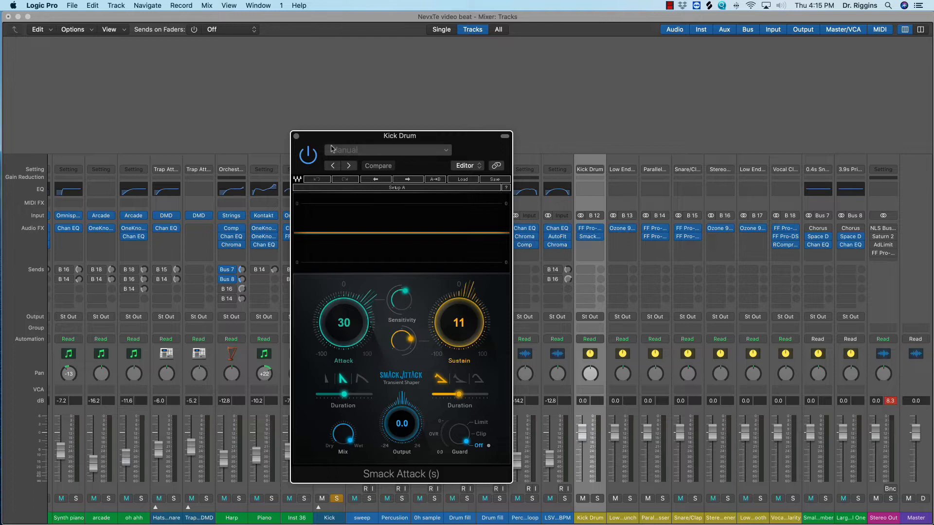
pyautogui.click(296, 136)
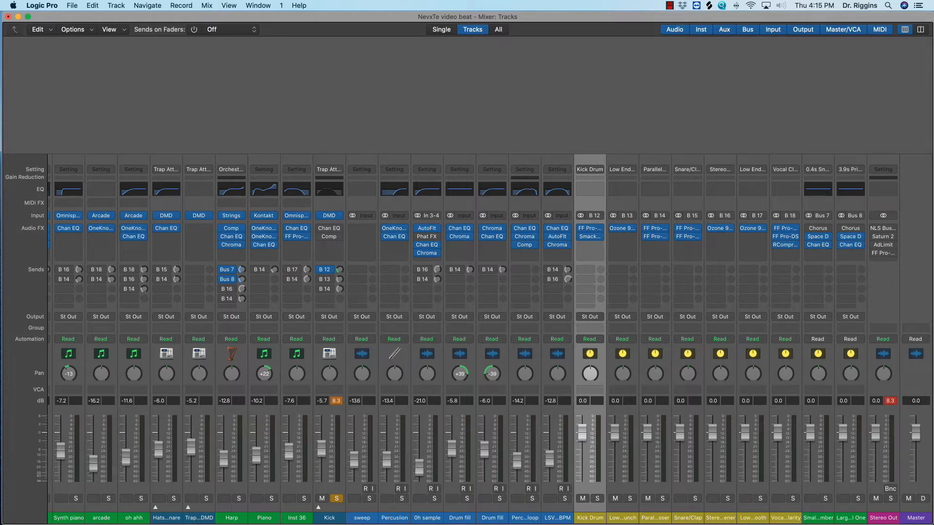
# Unsolo the Kick channel after the playback and clear the mixer's peak level readings
pyautogui.click(222, 301)
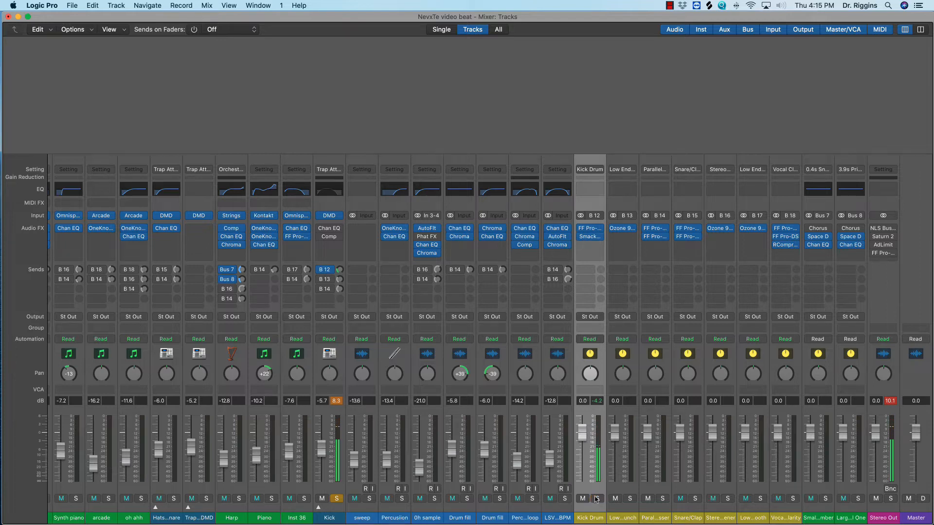
pyautogui.click(339, 500)
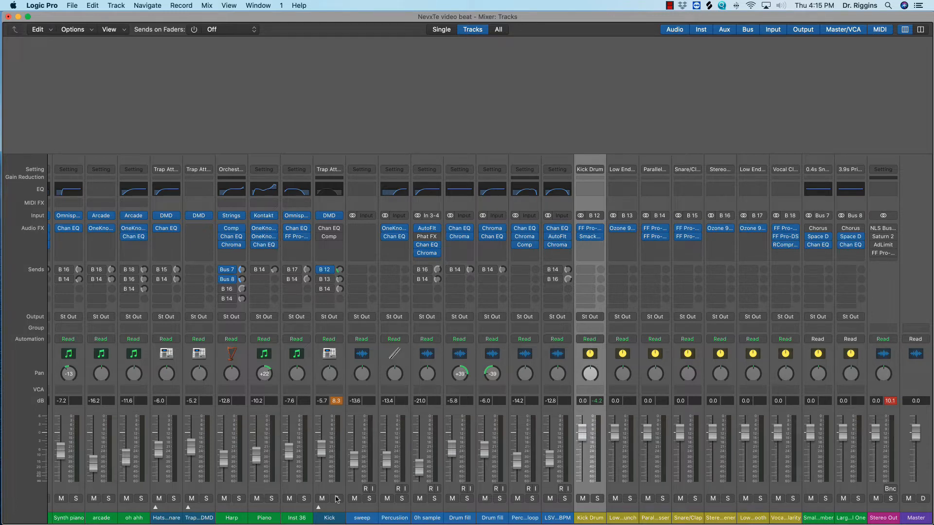
pyautogui.click(333, 401)
pyautogui.click(334, 401)
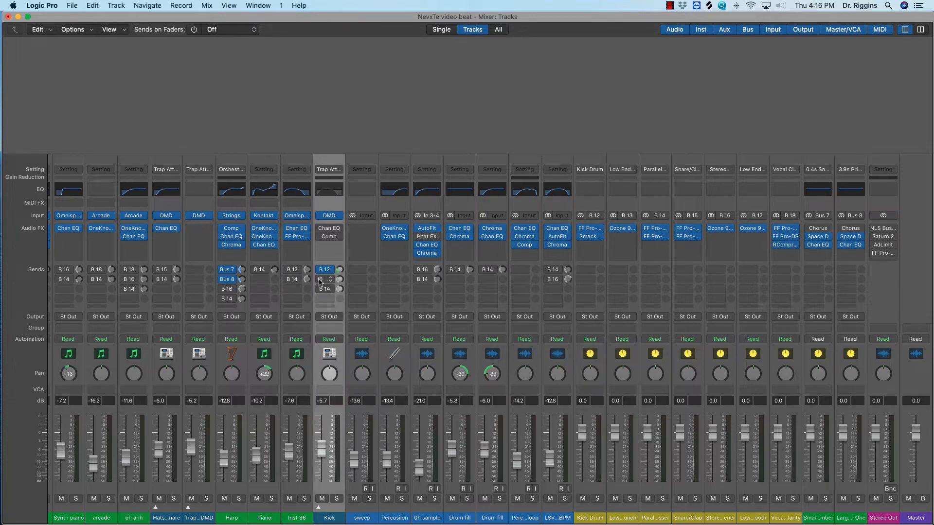
# Enable the Kick channel's send to B 13 and inspect Ozone 9 Low End Focus on the Low End Punch aux
pyautogui.click(621, 232)
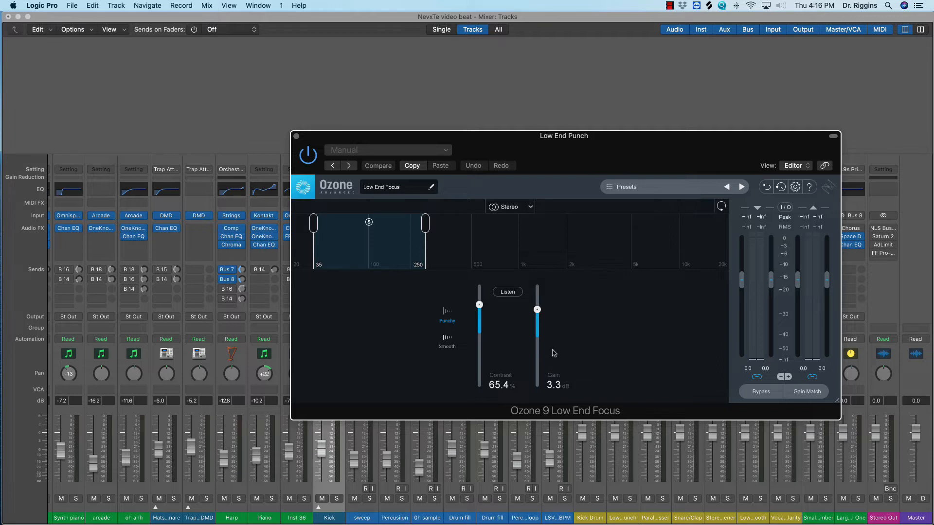
pyautogui.click(296, 136)
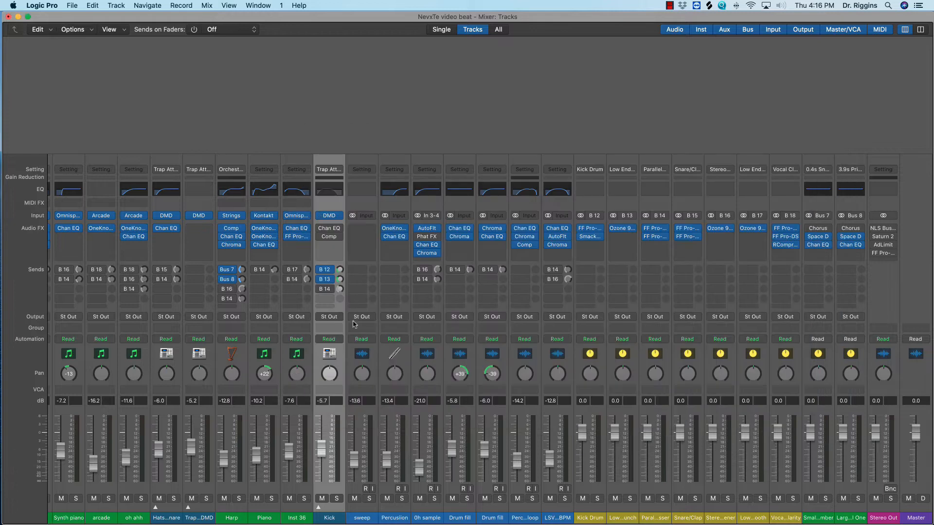
# Solo and play the Kick channel, and enable its send to B 14
pyautogui.click(336, 499)
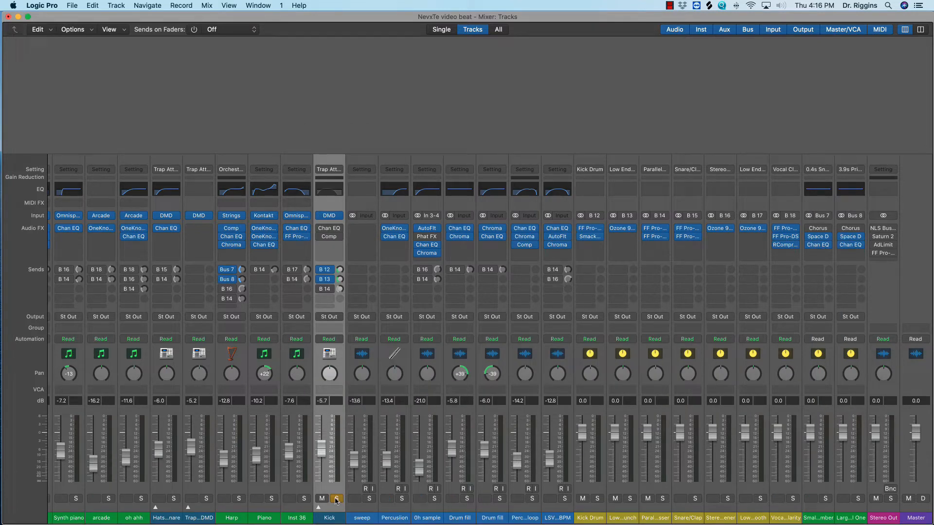
pyautogui.press('space')
pyautogui.moveTo(330, 291)
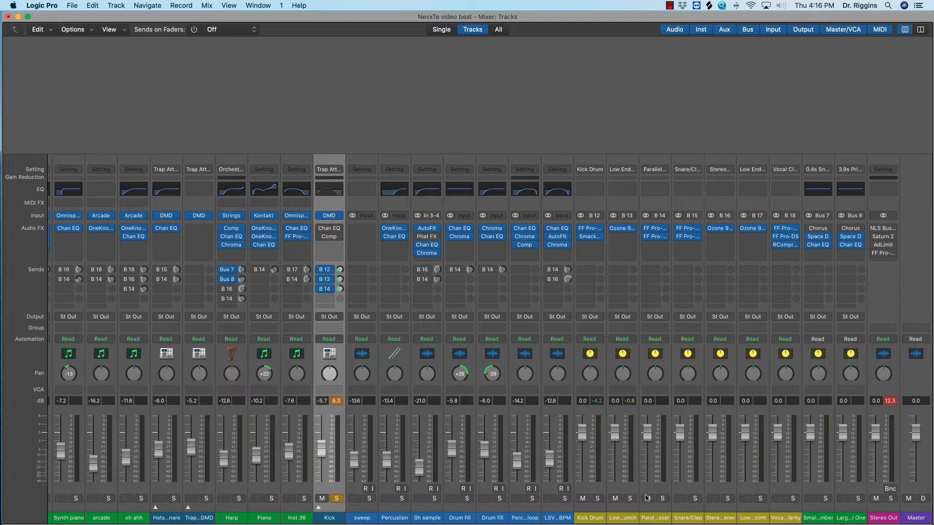
# Examine the Pro-C 2 ratio, attack, release, range and side-chain settings on the Parallel Compresser aux channel
pyautogui.click(659, 229)
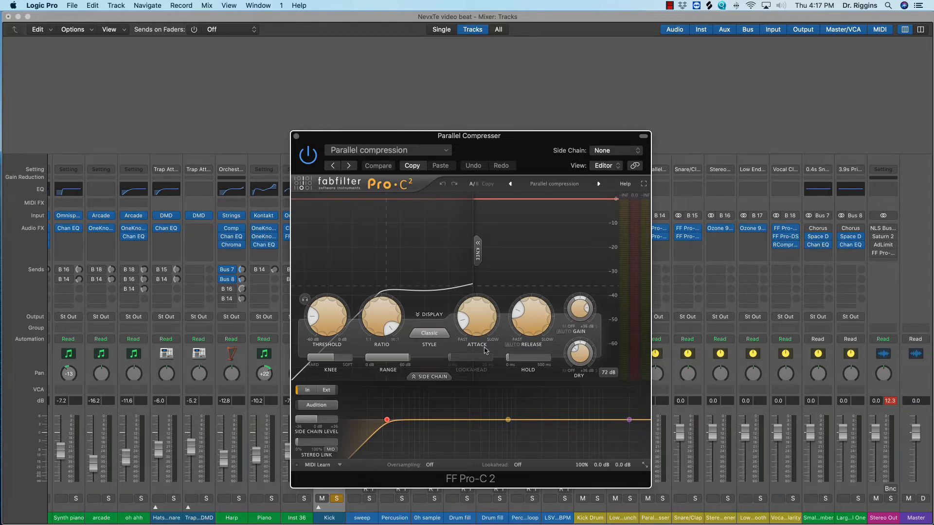
pyautogui.moveTo(385, 330)
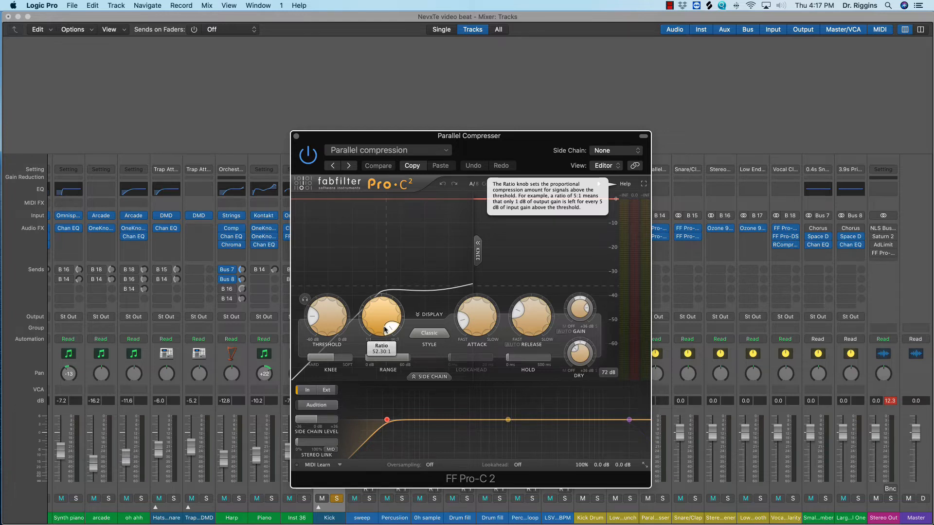
pyautogui.moveTo(464, 324)
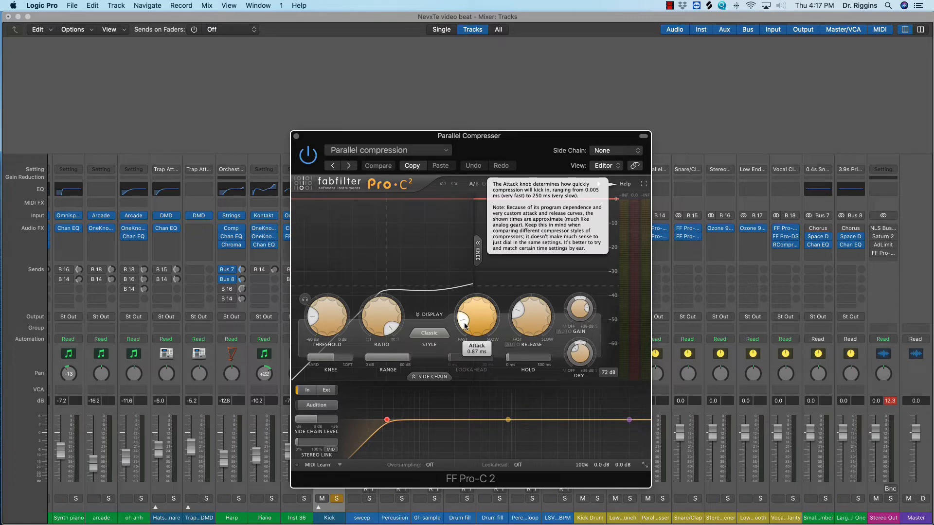
pyautogui.moveTo(524, 319)
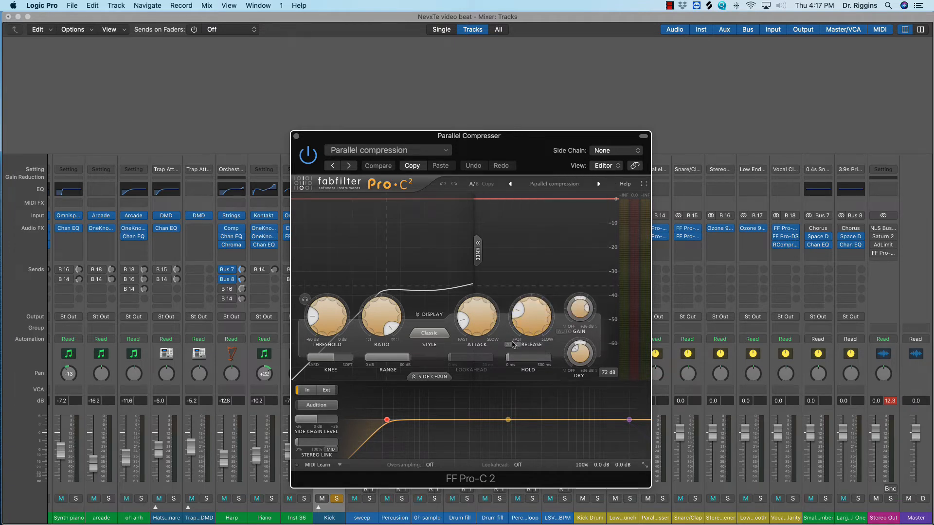
pyautogui.moveTo(513, 344)
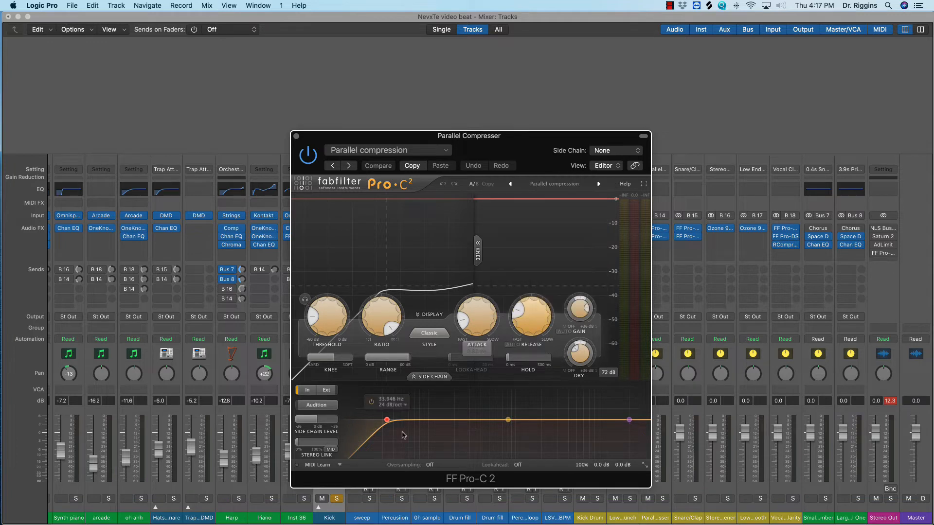
pyautogui.moveTo(406, 358)
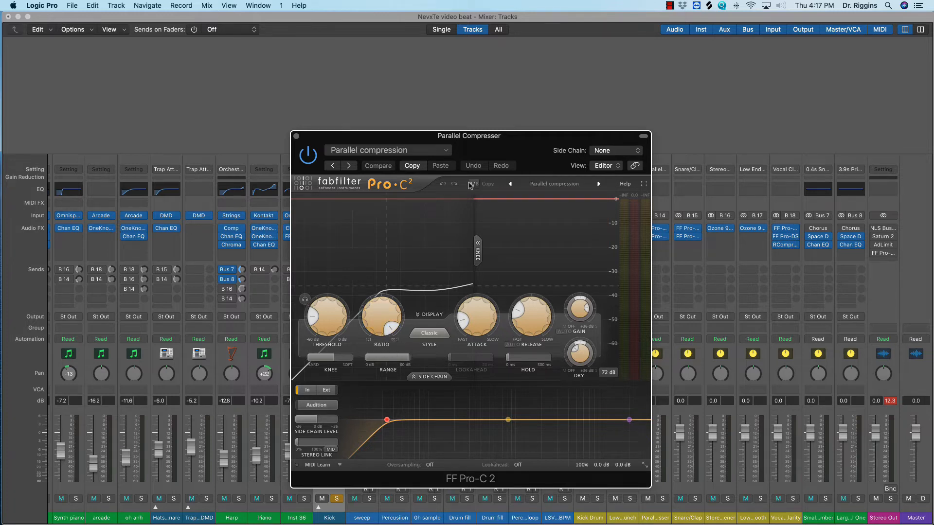
pyautogui.click(297, 136)
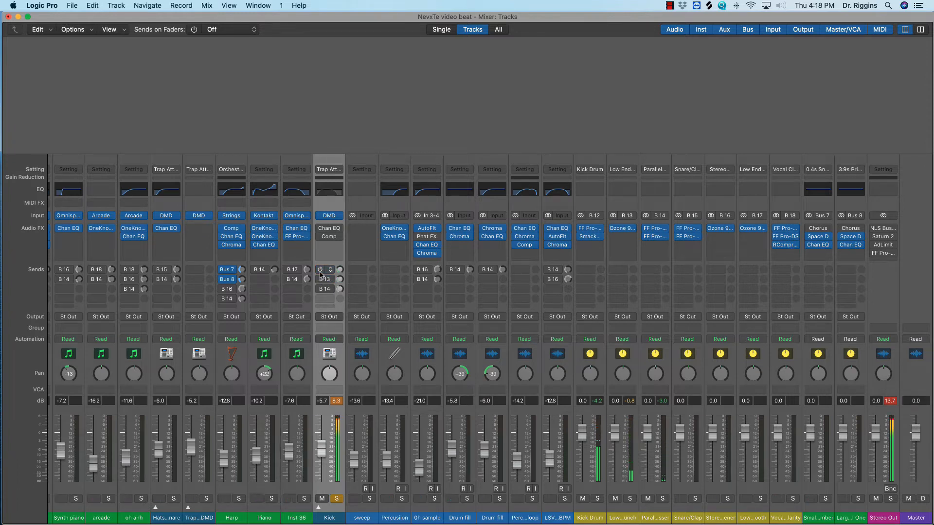
# Enable the Kick channel's sends to B 12, B 13 and B 14 one at a time during playback
pyautogui.click(320, 271)
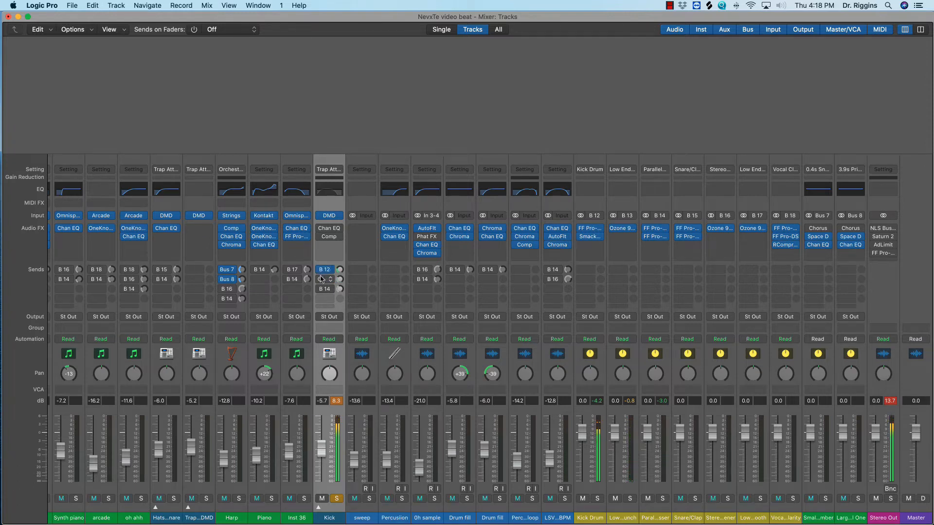
pyautogui.click(321, 279)
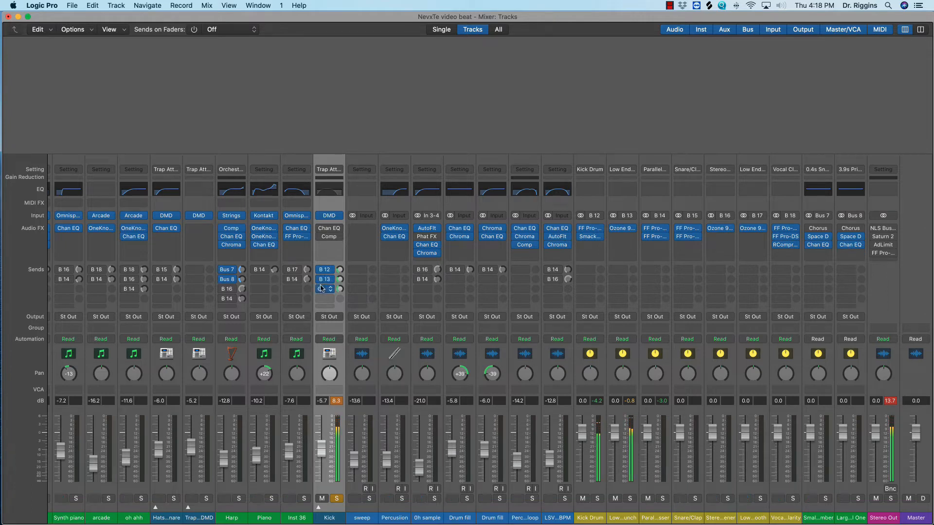
pyautogui.click(321, 289)
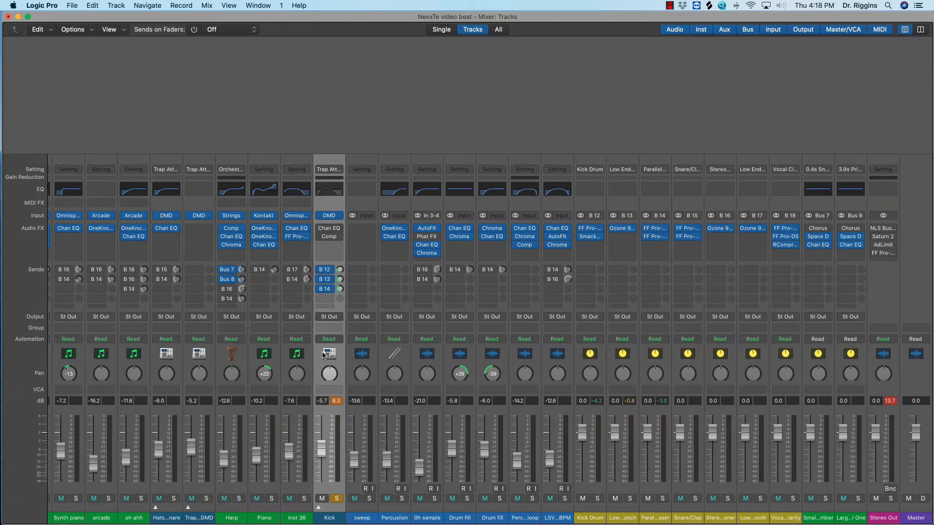
# Solo the hats and snare channel in place of the Kick and enable its send to B 15
pyautogui.click(159, 518)
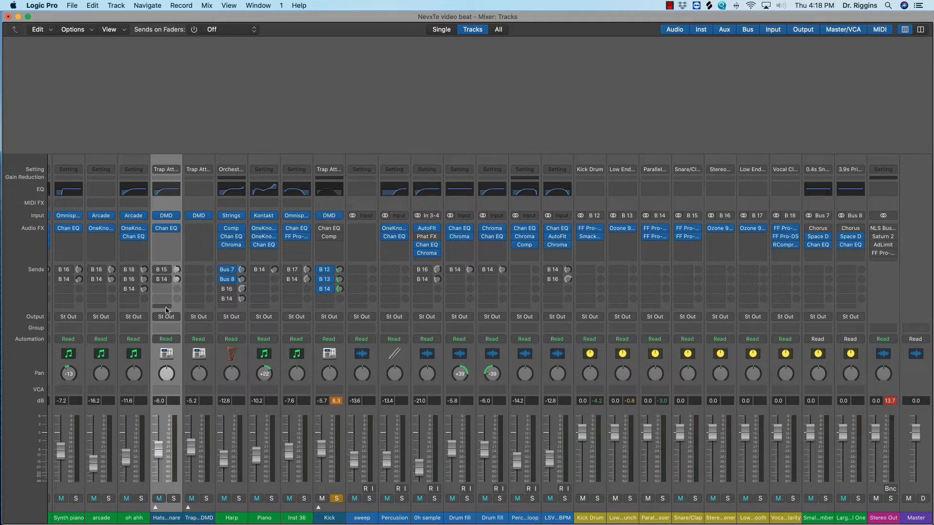
pyautogui.click(173, 498)
pyautogui.click(336, 498)
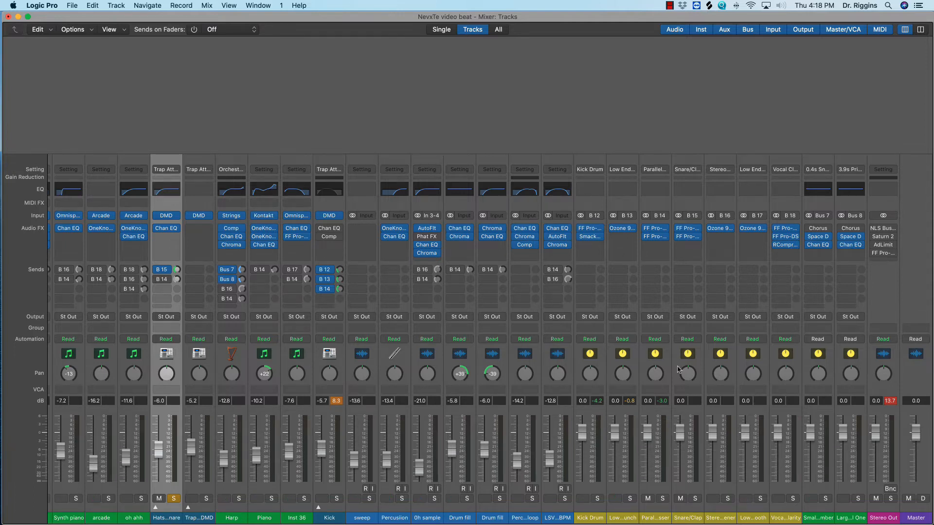
# Examine the Pro-Q 3 EQ curve on the Snare/Clap aux channel
pyautogui.click(691, 229)
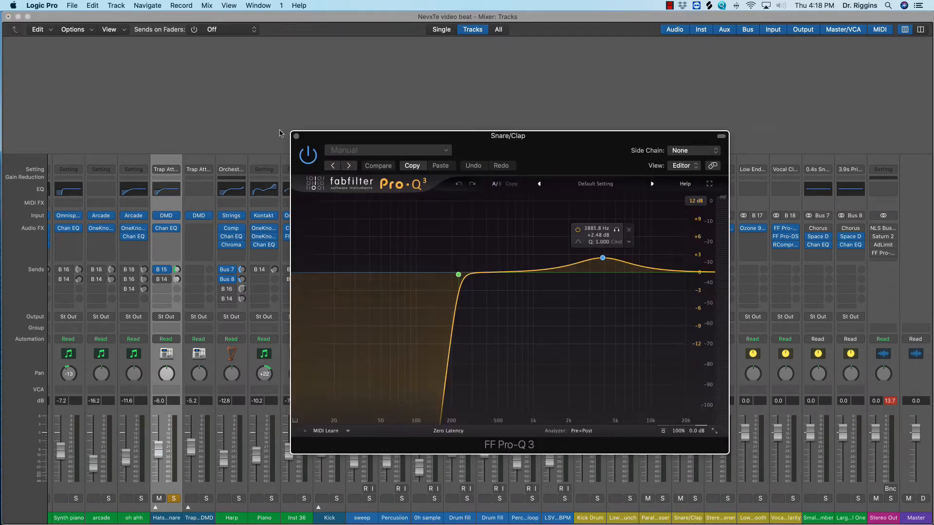
pyautogui.click(297, 137)
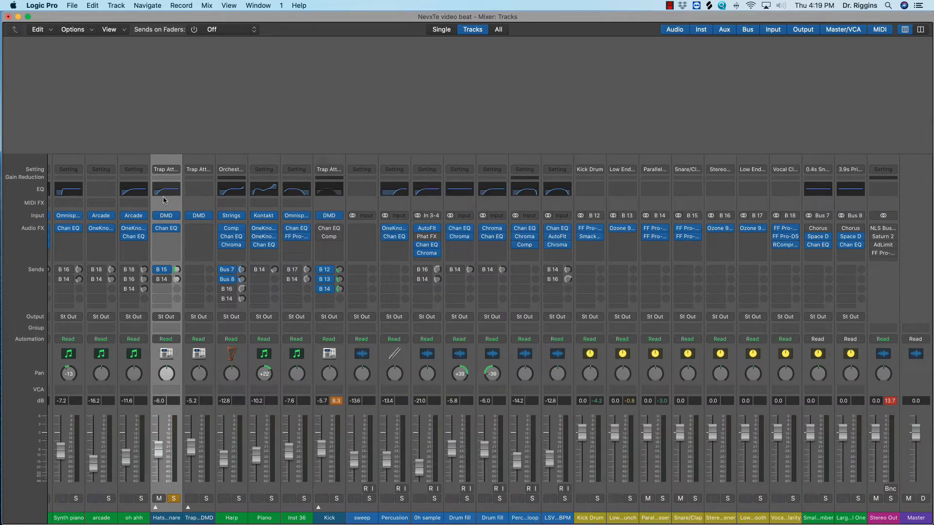
pyautogui.moveTo(164, 274)
pyautogui.click(691, 233)
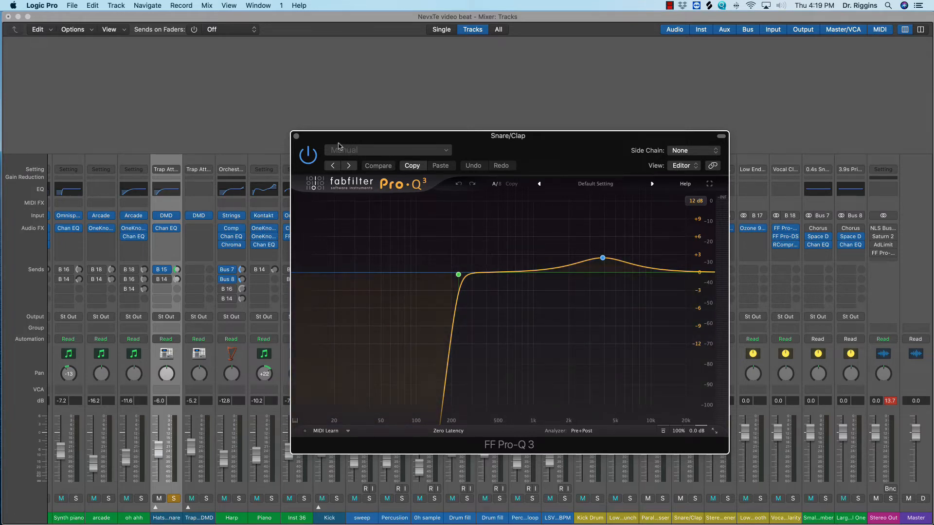
pyautogui.click(296, 137)
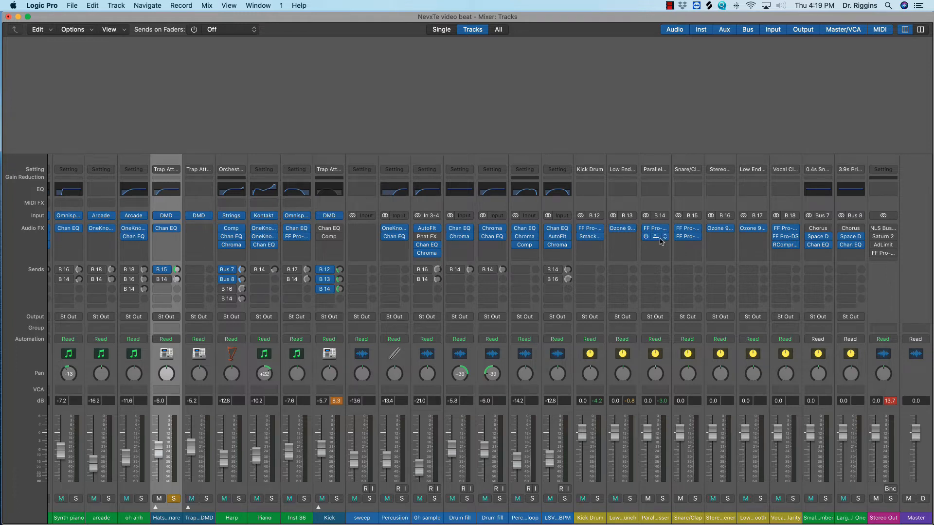
# Examine the Pro-C 2 compressor settings on the Snare/Clap aux channel
pyautogui.click(686, 239)
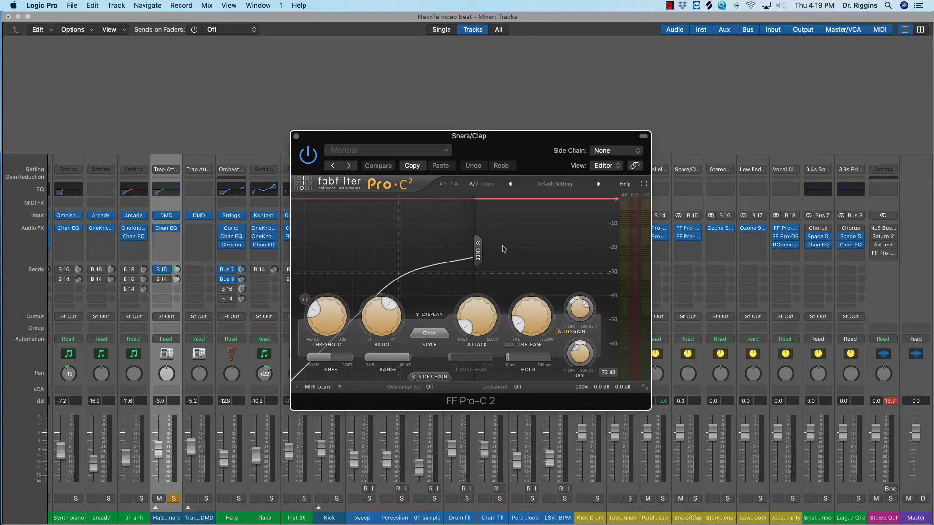
pyautogui.click(297, 138)
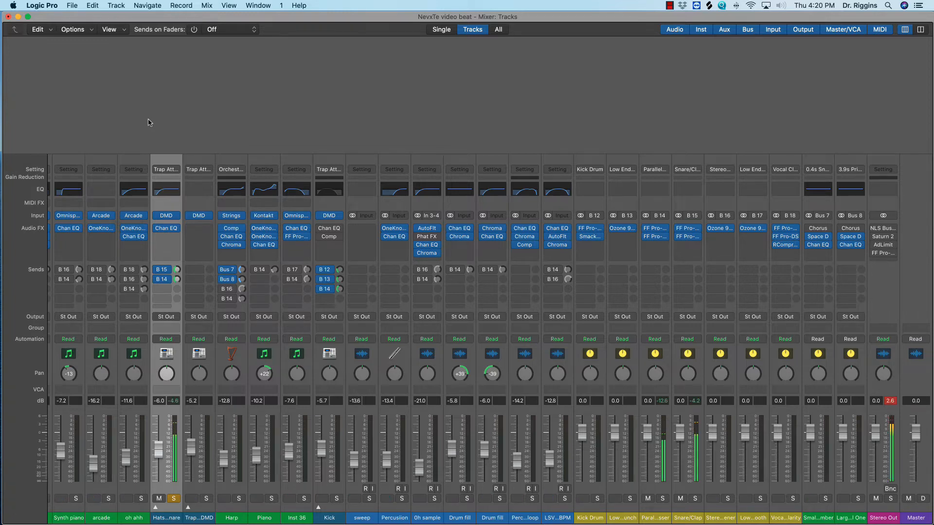
# Compare the hats and snare channel with its B 14 send off and on, leave it enabled, and solo the Kick as well
pyautogui.moveTo(161, 284)
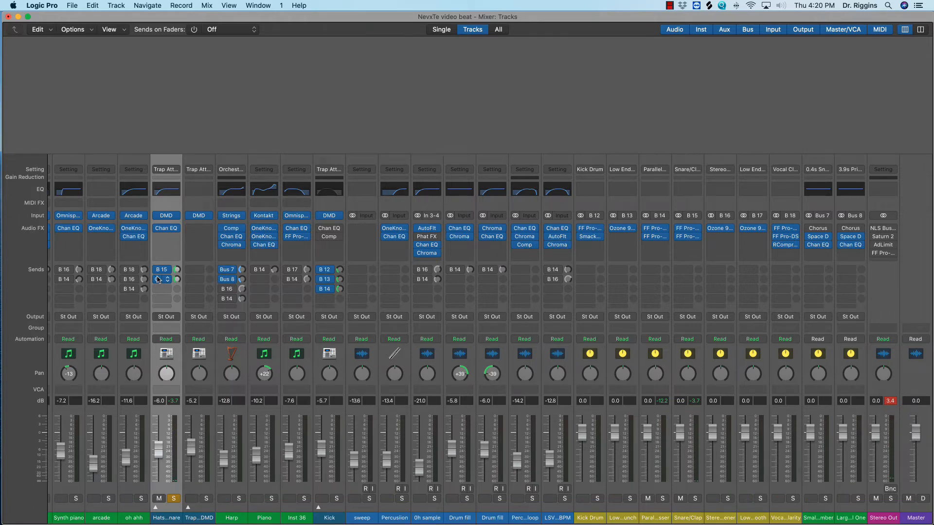
pyautogui.click(157, 279)
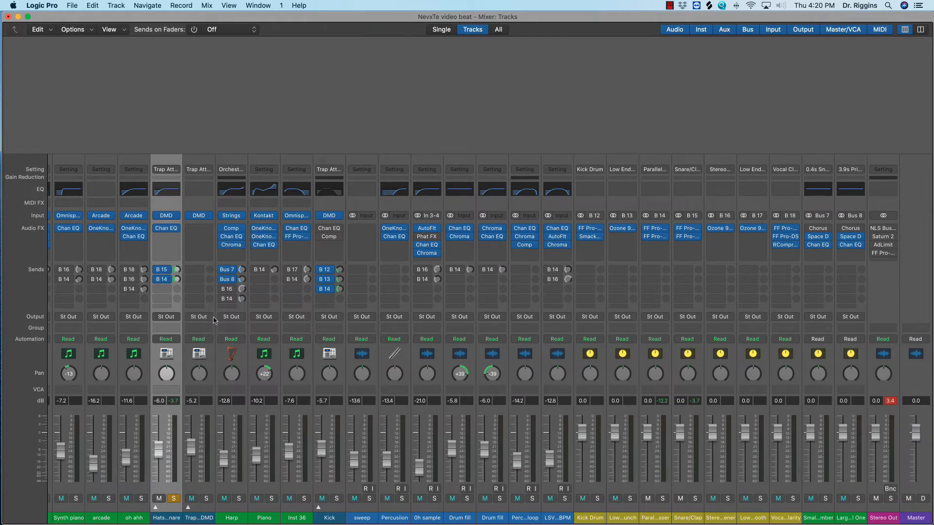
pyautogui.click(338, 499)
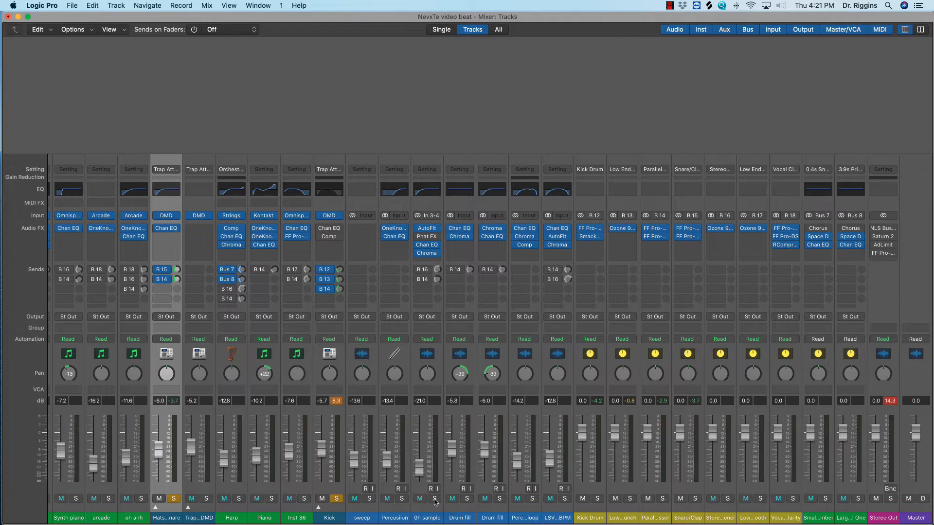
# Solo the 0h sample in place of the Kick and hats and snare channels, and enable its send to B 16 during playback
pyautogui.click(434, 499)
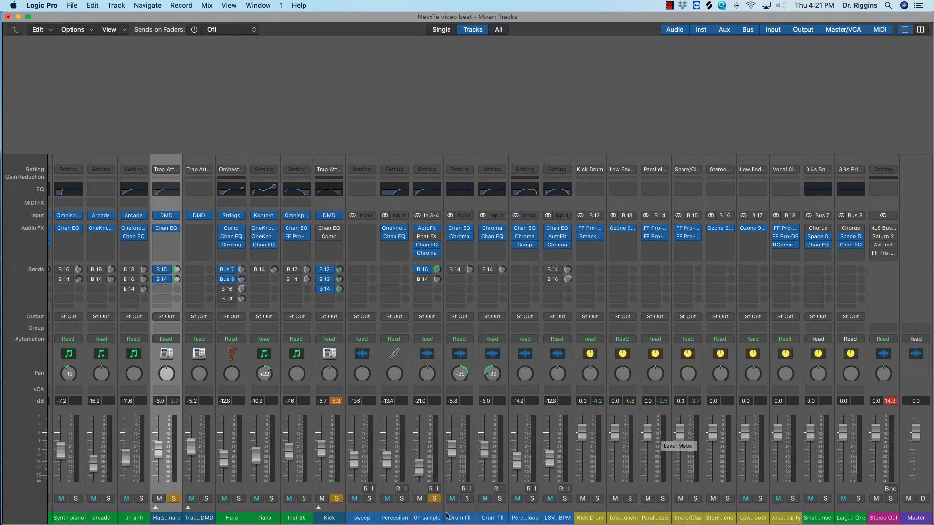
pyautogui.click(337, 498)
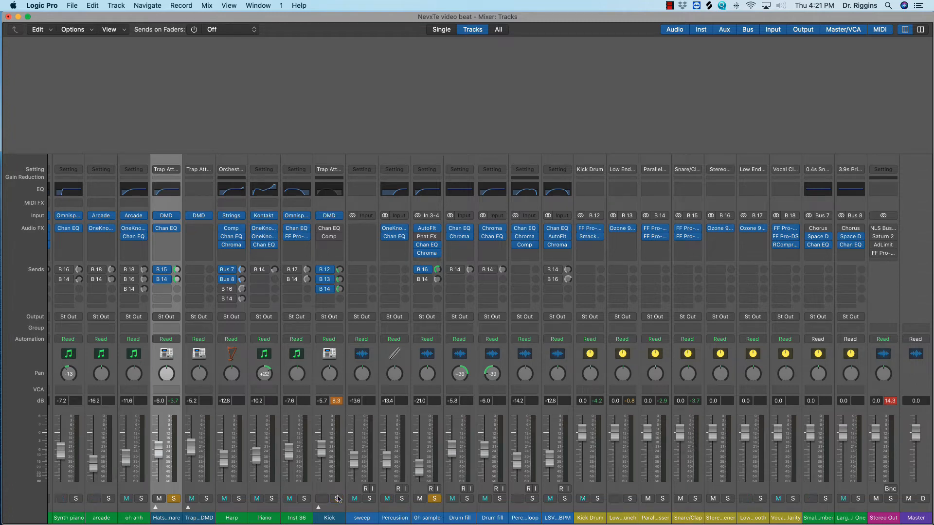
pyautogui.click(174, 500)
pyautogui.press('space')
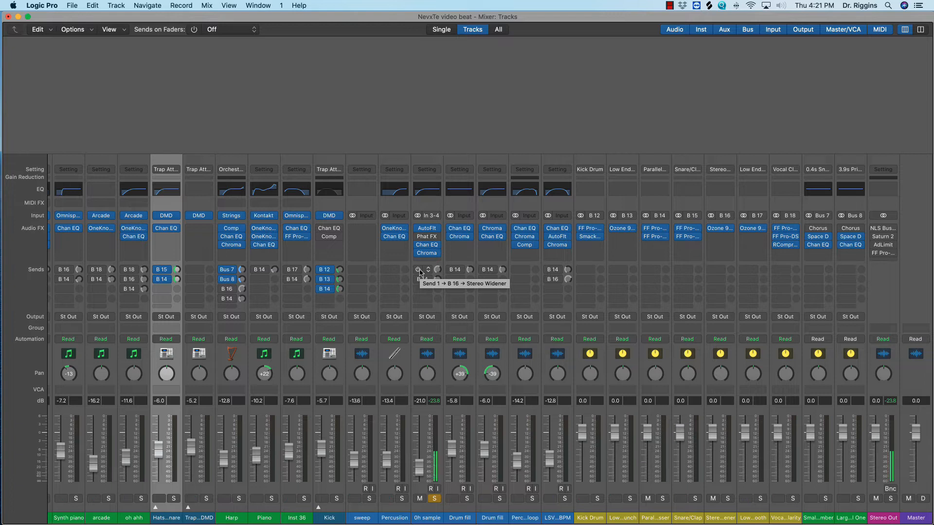
pyautogui.click(419, 270)
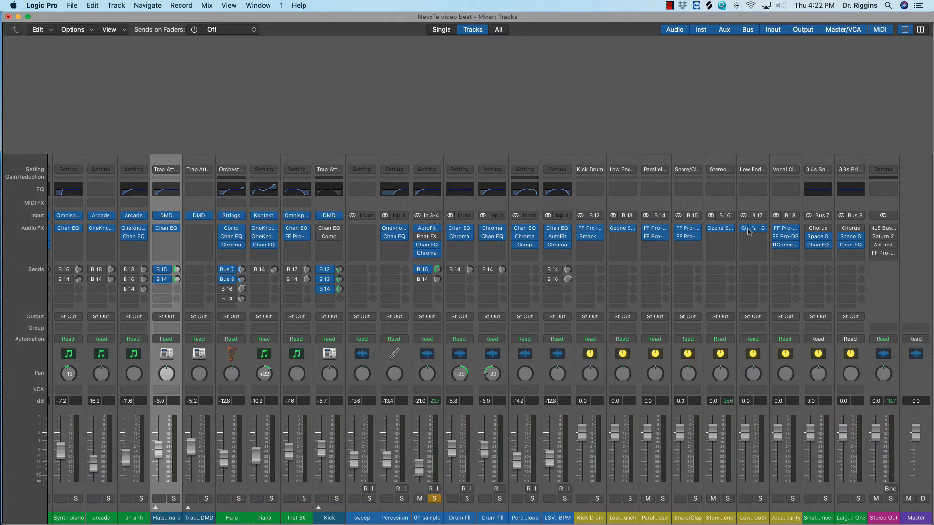
# Examine the band width settings of the Ozone 9 Imager on the Stereo Widener aux channel
pyautogui.click(723, 229)
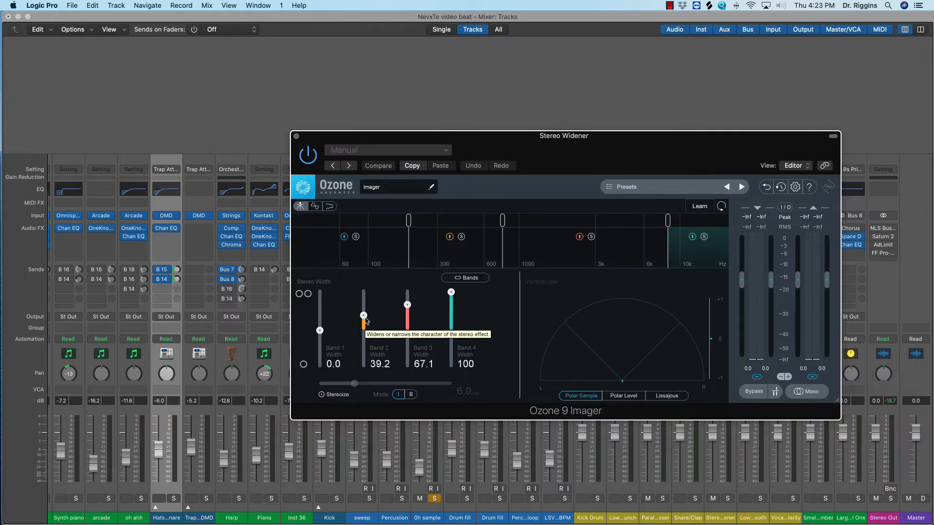
pyautogui.click(296, 137)
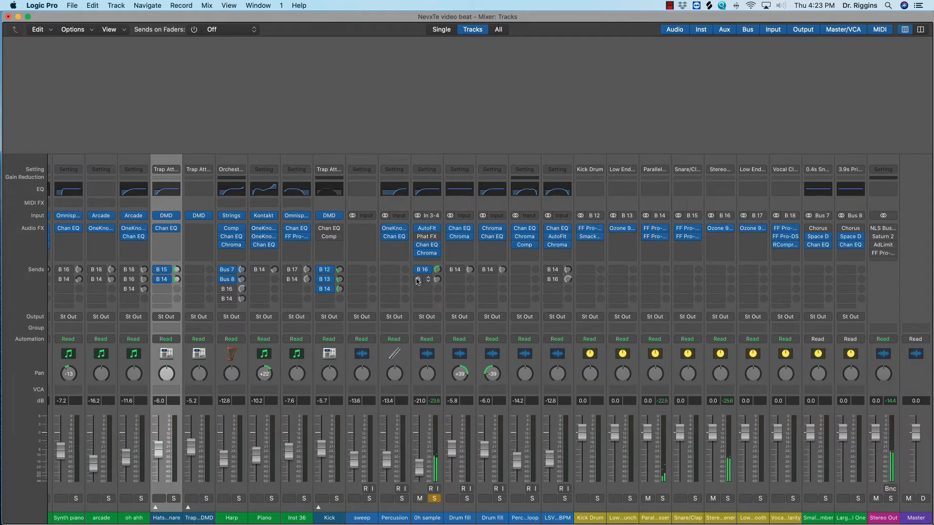
# Enable the 0h sample's send to B 14 and play it soloed together with the Kick and hats and snare channels
pyautogui.click(416, 281)
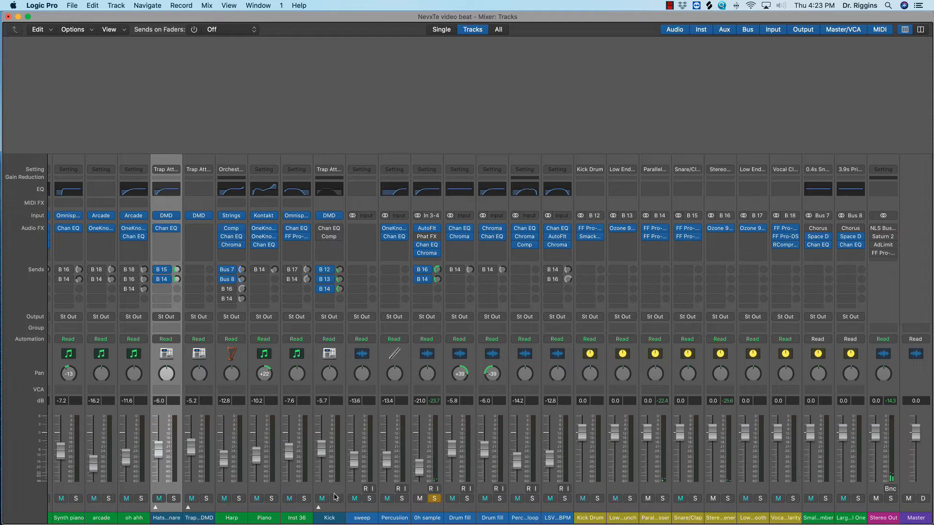
pyautogui.click(337, 499)
pyautogui.click(174, 499)
pyautogui.press('space')
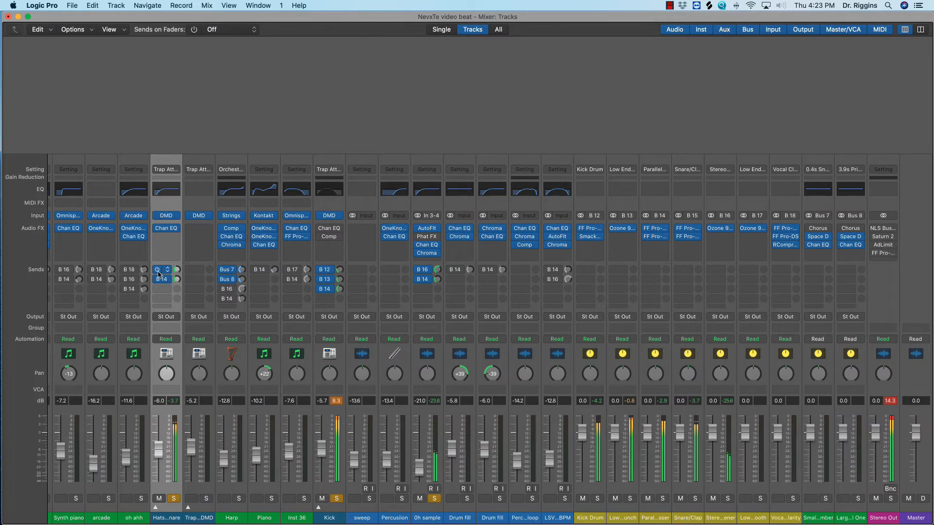
# Bypass all sends on the three soloed channels, and re-enable them one by one during playback on the 0h sample, Kick, and hats and snare
pyautogui.click(416, 269)
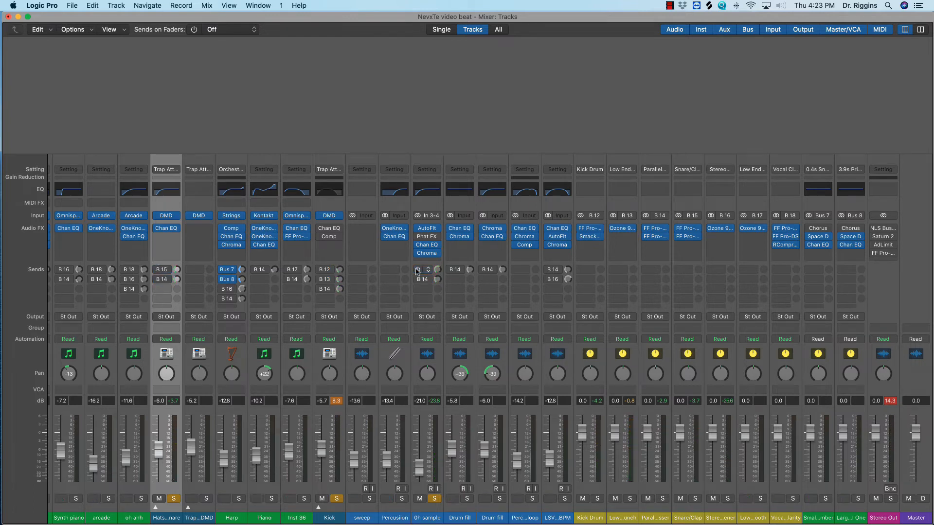
pyautogui.press('space')
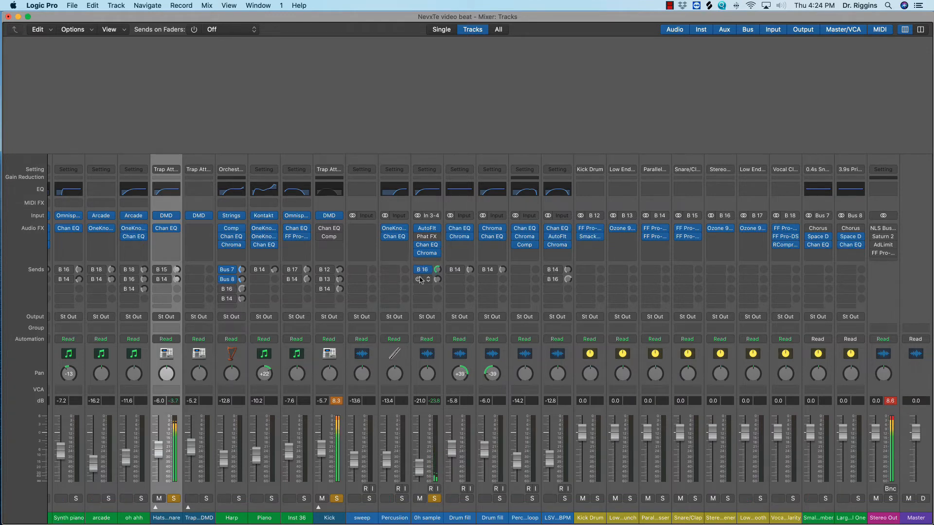
pyautogui.click(319, 280)
pyautogui.click(319, 289)
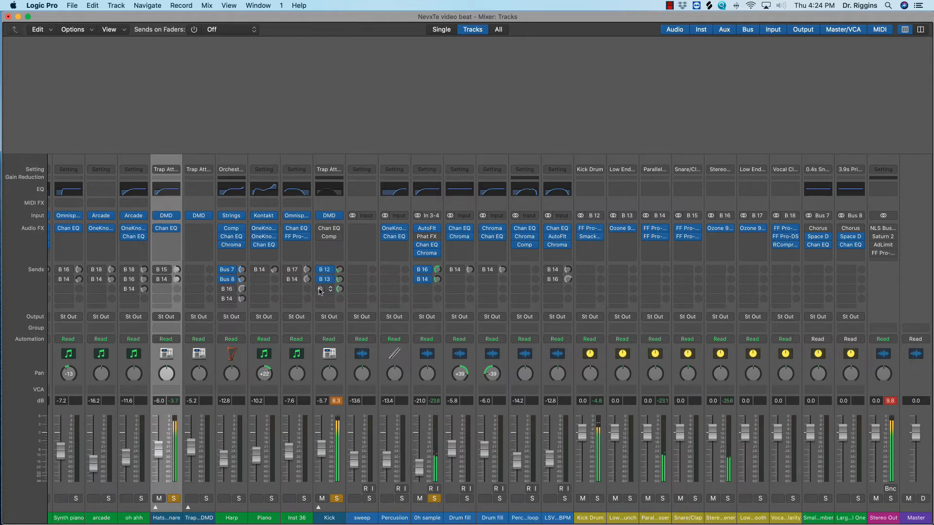
pyautogui.click(222, 279)
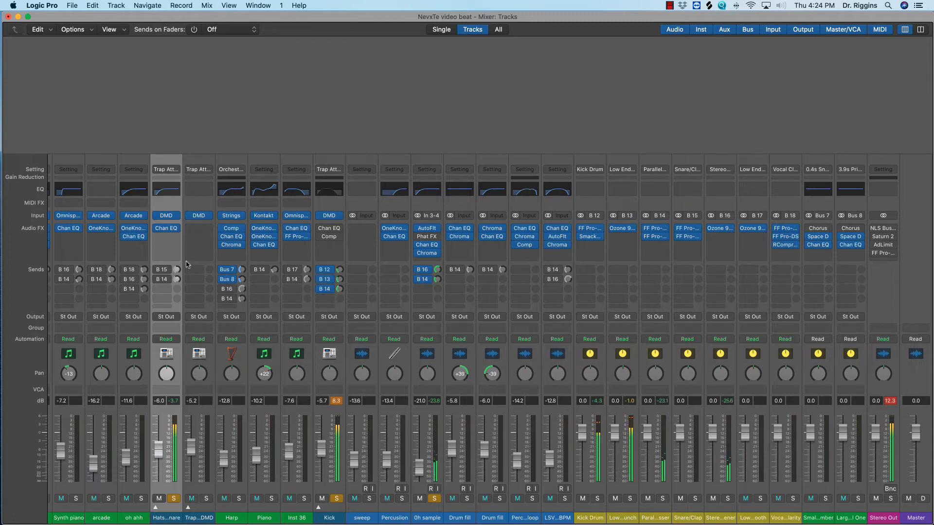
pyautogui.click(160, 270)
pyautogui.click(162, 280)
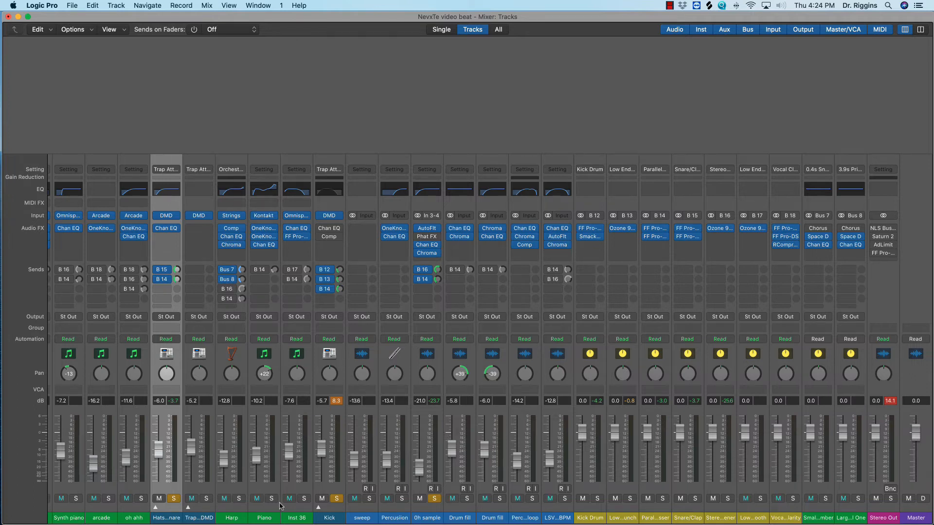
# Solo Inst 36 in place of the other soloed channels and enable its sends to B 17 and B 14
pyautogui.click(304, 499)
pyautogui.click(336, 498)
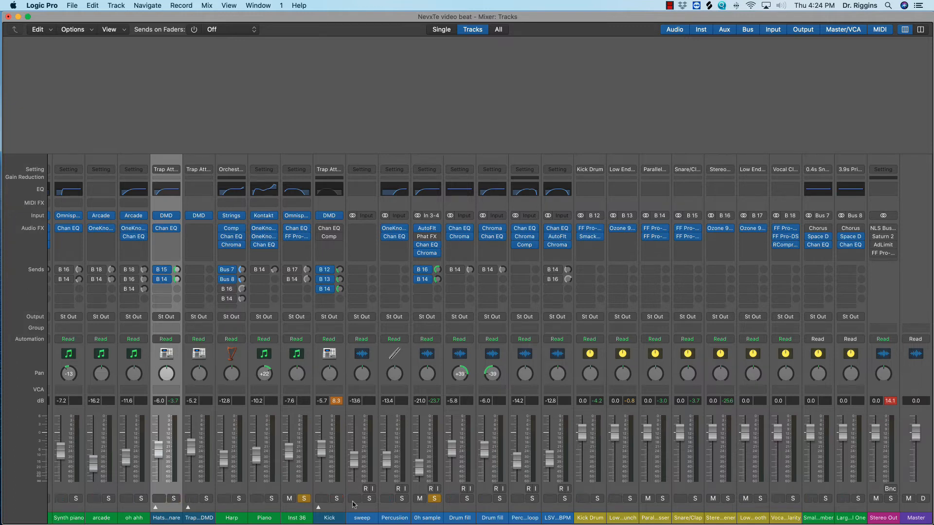
pyautogui.click(434, 498)
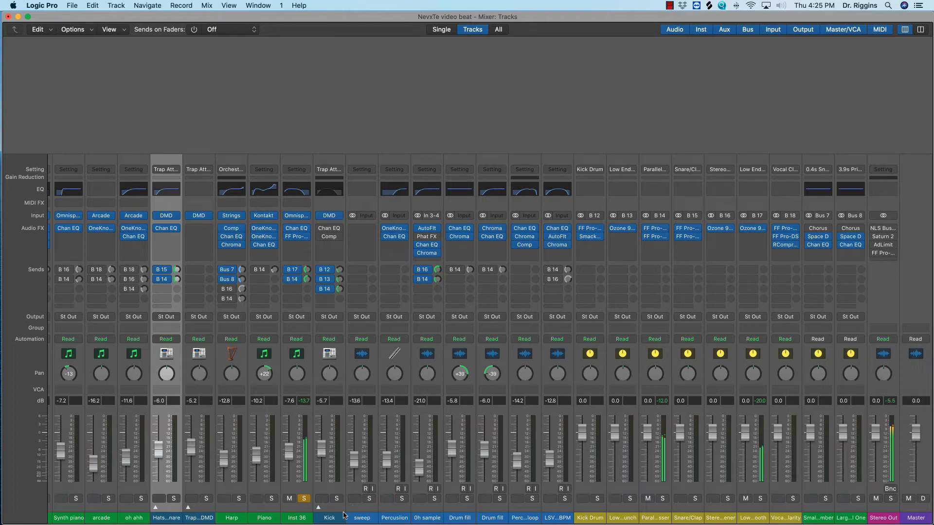
# Add the Kick, the hats and snare, and the 0h sample to the solo one at a time while Inst 36 plays
pyautogui.click(334, 500)
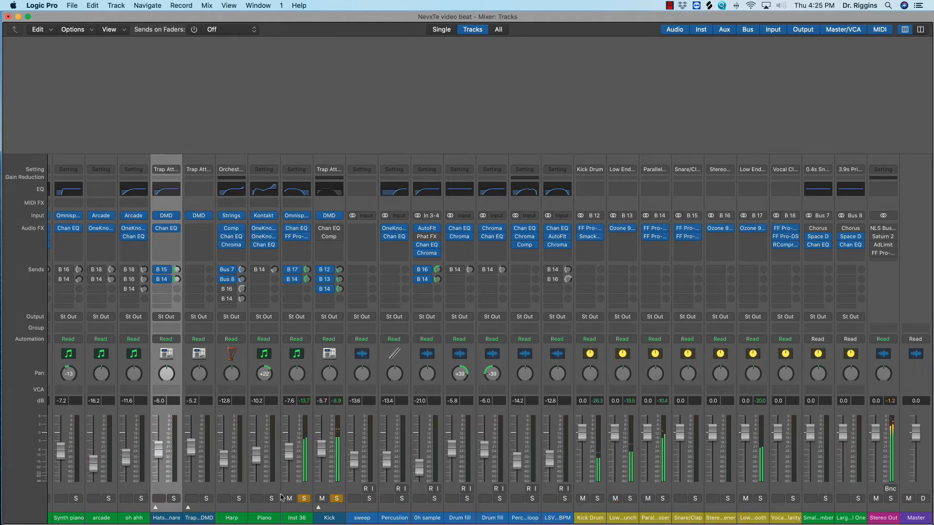
pyautogui.click(174, 499)
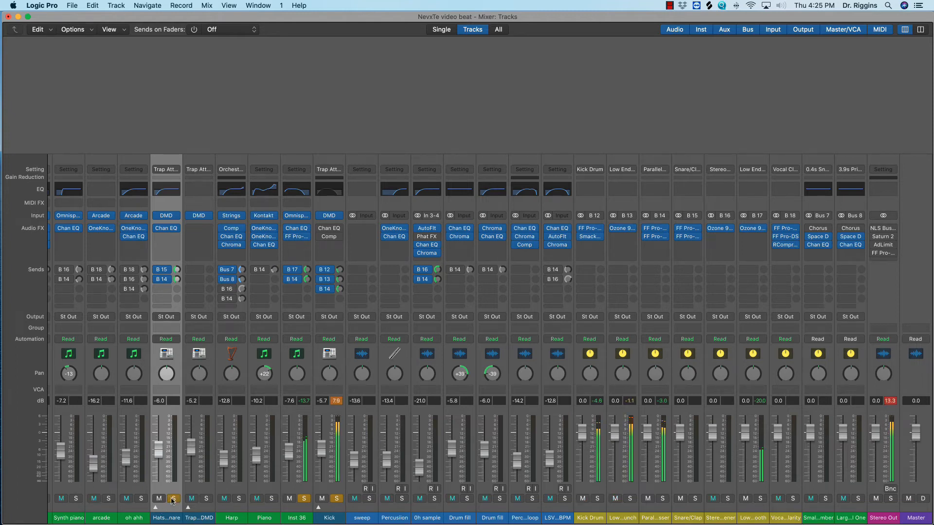
pyautogui.click(435, 499)
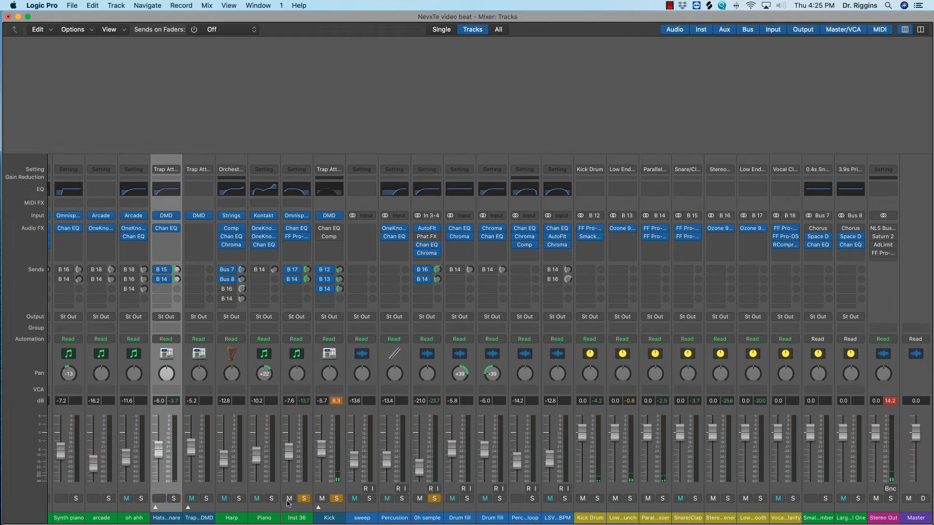
# Clear the solo on Inst 36, the Kick and the 0h sample
pyautogui.click(304, 498)
pyautogui.click(334, 498)
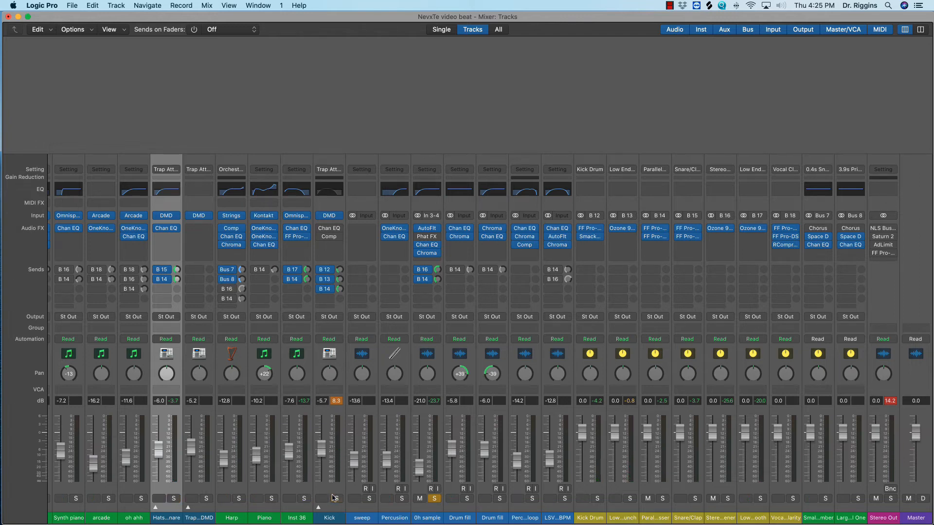
pyautogui.click(435, 498)
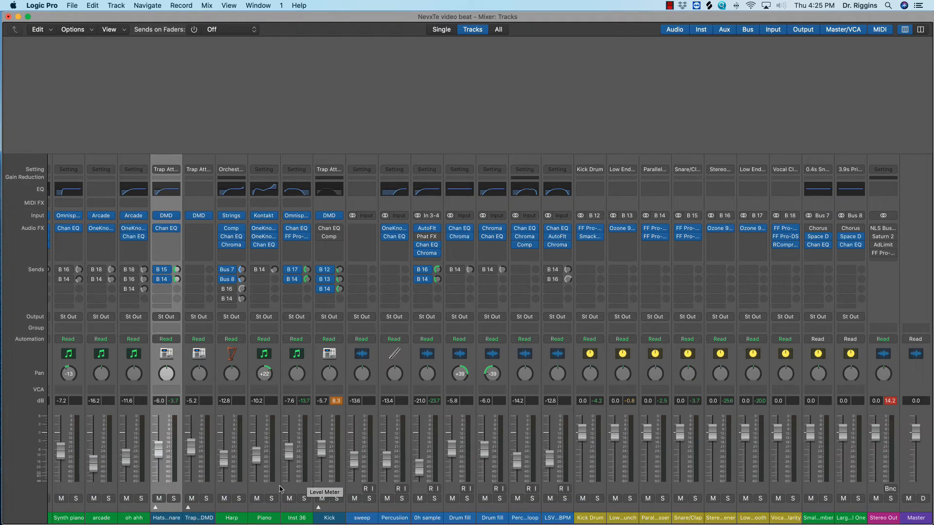
# Enable all remaining bypassed sends across the instrument and audio channels, from the bass through to the drum fills and LSV BPM loop
pyautogui.hscroll(-5, 340, 491)
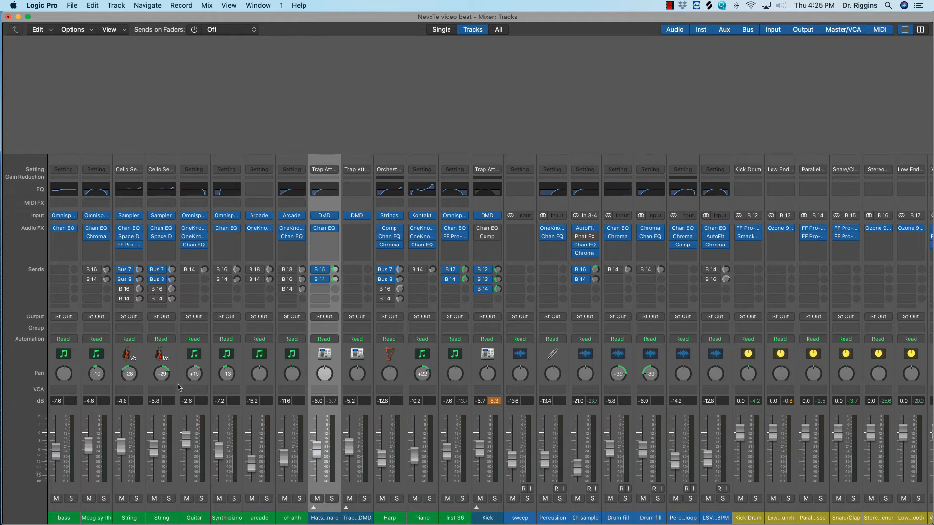
pyautogui.hscroll(5, 120, 392)
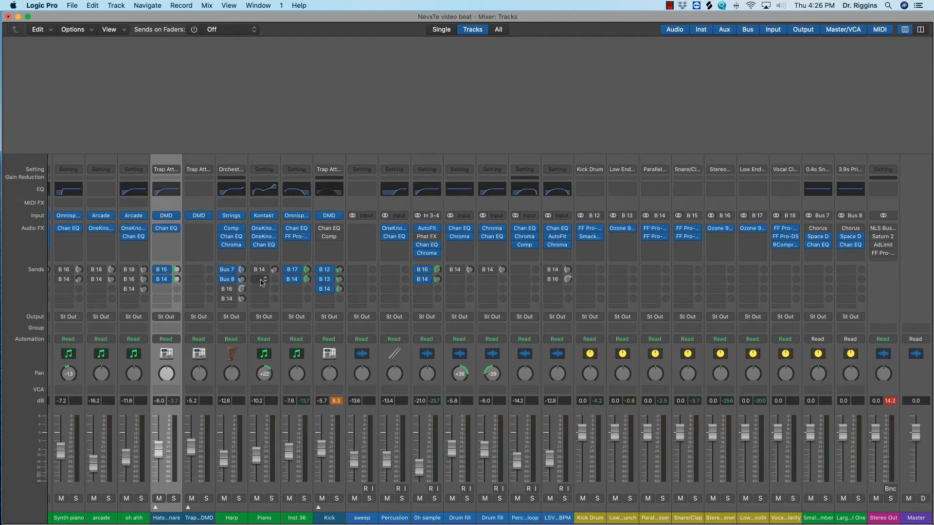
pyautogui.moveTo(257, 273)
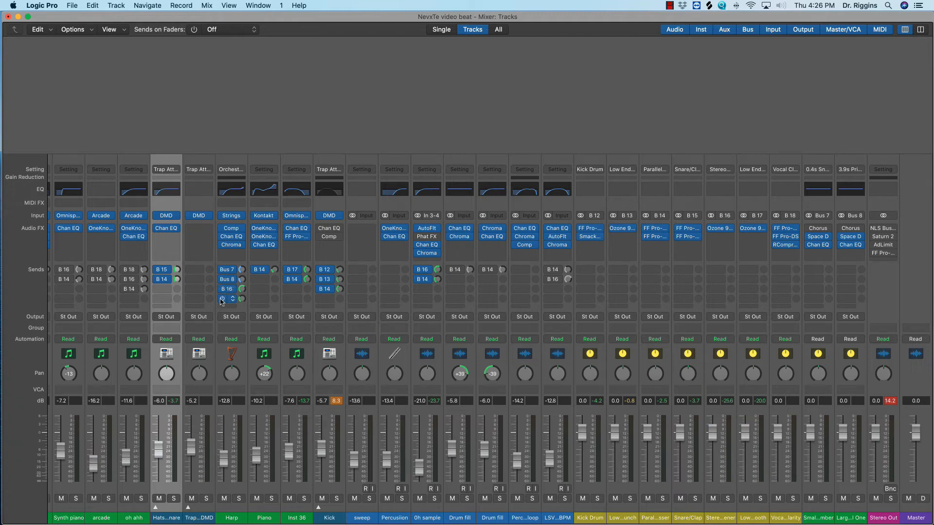
pyautogui.hscroll(-5, 89, 136)
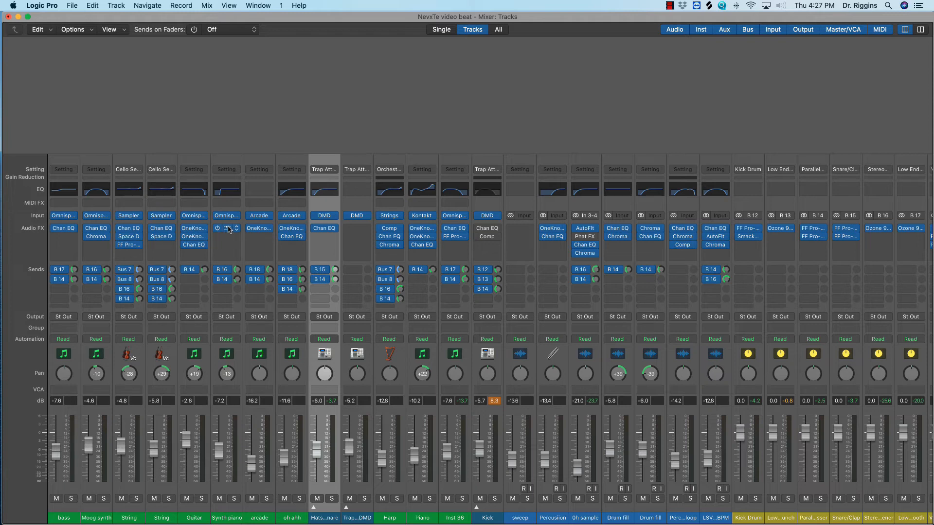
pyautogui.click(255, 66)
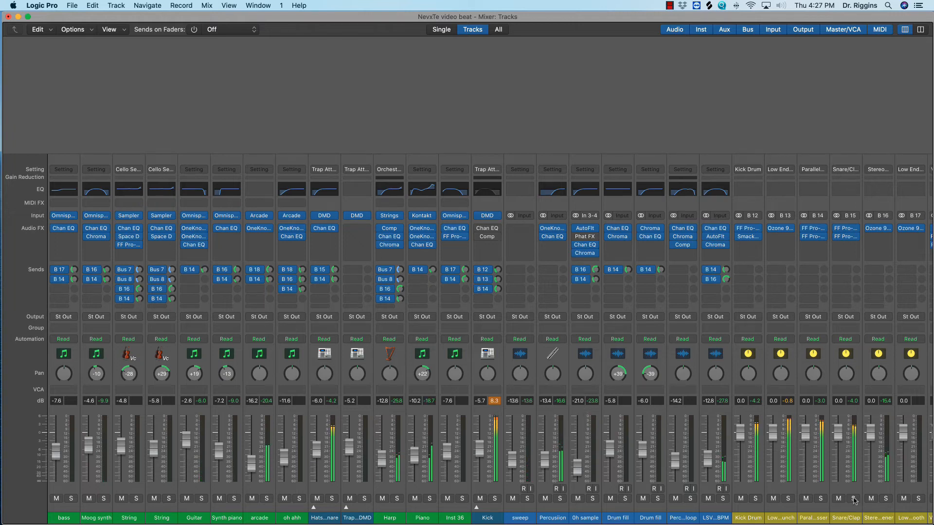
# During playback, lower the LSV BPM fader to -17.2 dB and the two Drum fill faders to -10.6 and -10.2 dB
pyautogui.moveTo(708, 461); pyautogui.dragTo(709, 470)
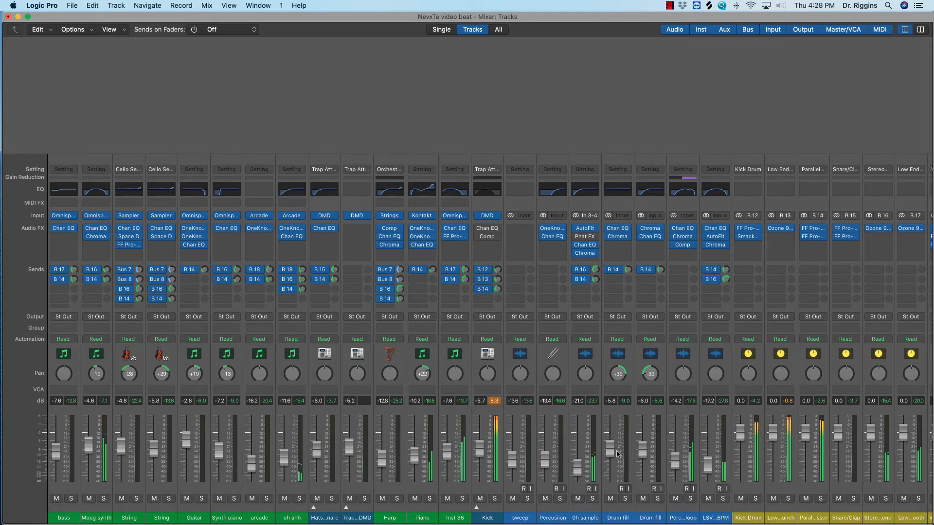
pyautogui.moveTo(617, 454)
pyautogui.mouseDown()
pyautogui.moveTo(643, 452)
pyautogui.moveTo(615, 463)
pyautogui.mouseUp()
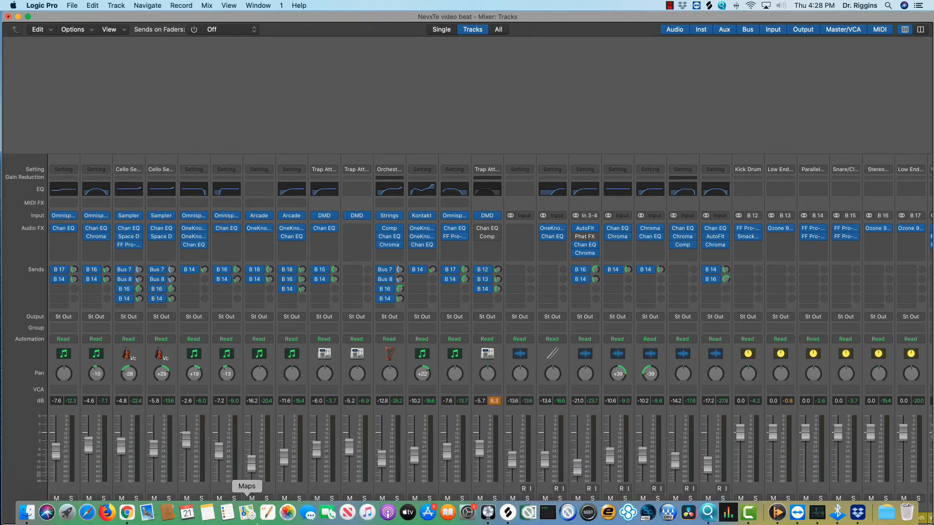
pyautogui.hscroll(5, 292, 379)
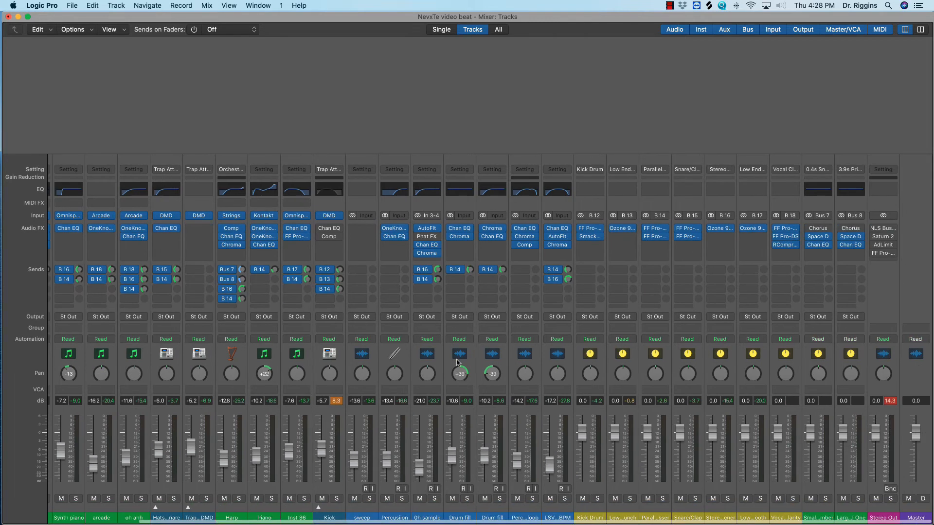
pyautogui.hscroll(-5, 457, 362)
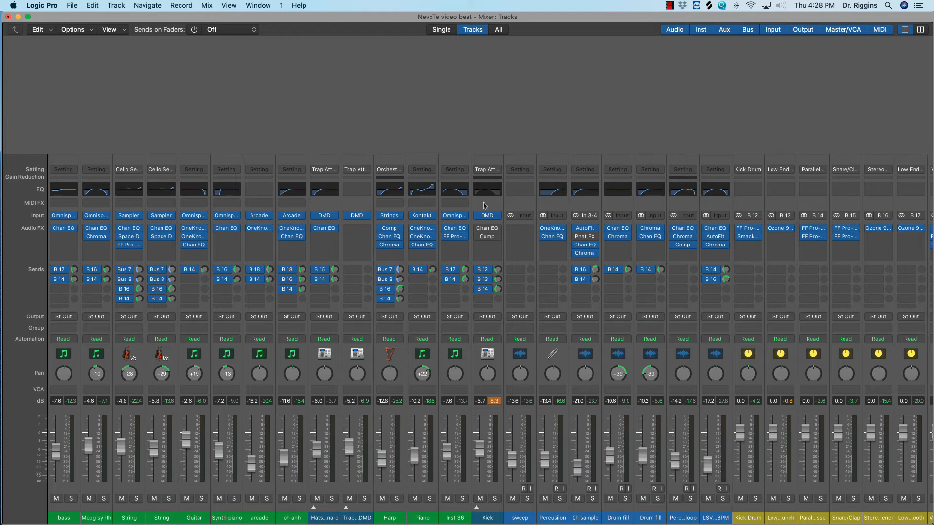
pyautogui.hscroll(5, 484, 205)
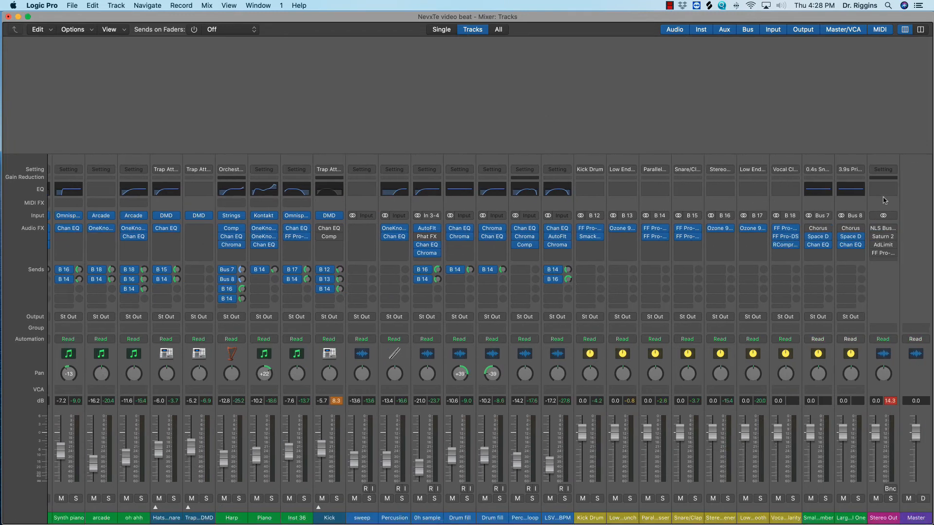
# Enable the bypassed NLS Buss plug-in on the Stereo Out, reset the output's peak reading, and close the plug-in window
pyautogui.moveTo(873, 229)
pyautogui.click(885, 230)
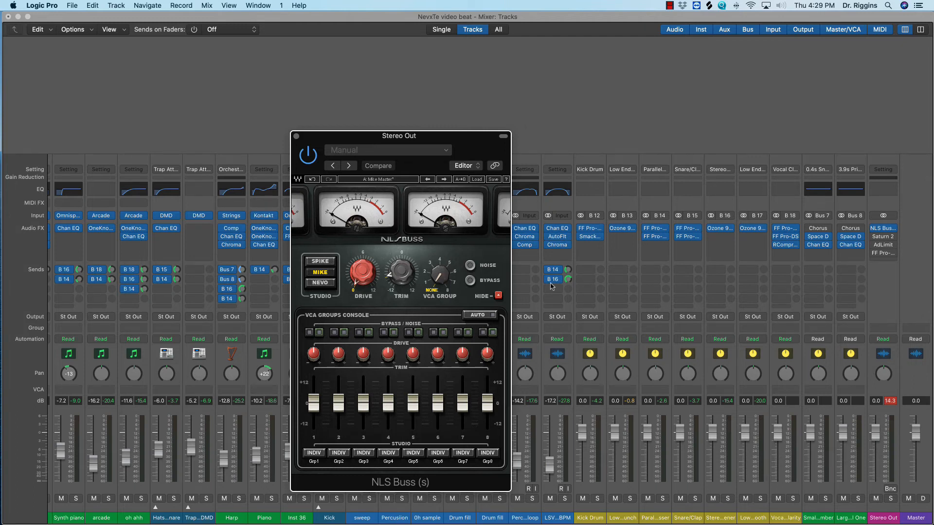
pyautogui.click(896, 401)
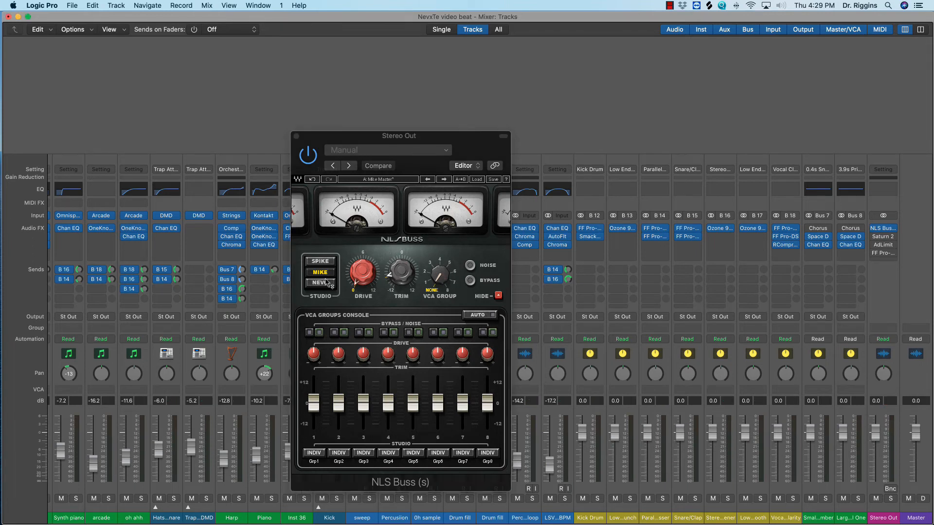
pyautogui.moveTo(395, 277)
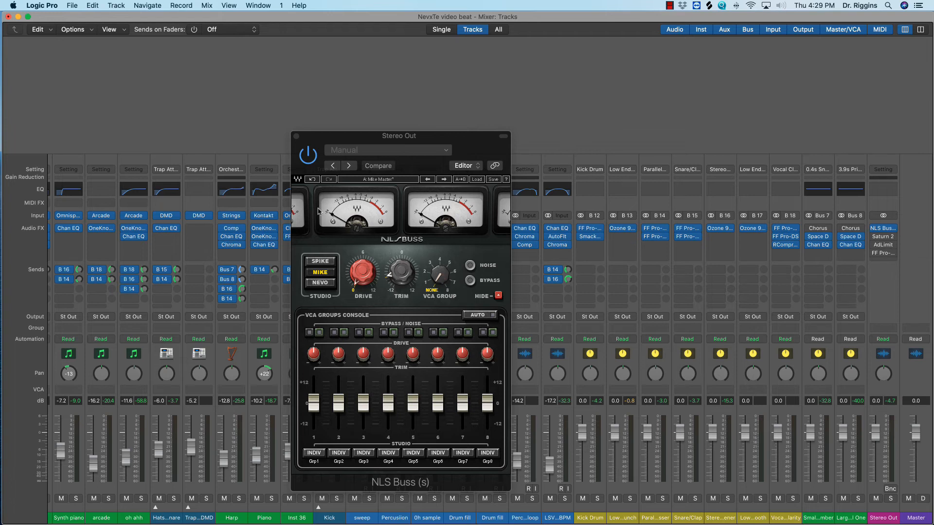
pyautogui.click(296, 137)
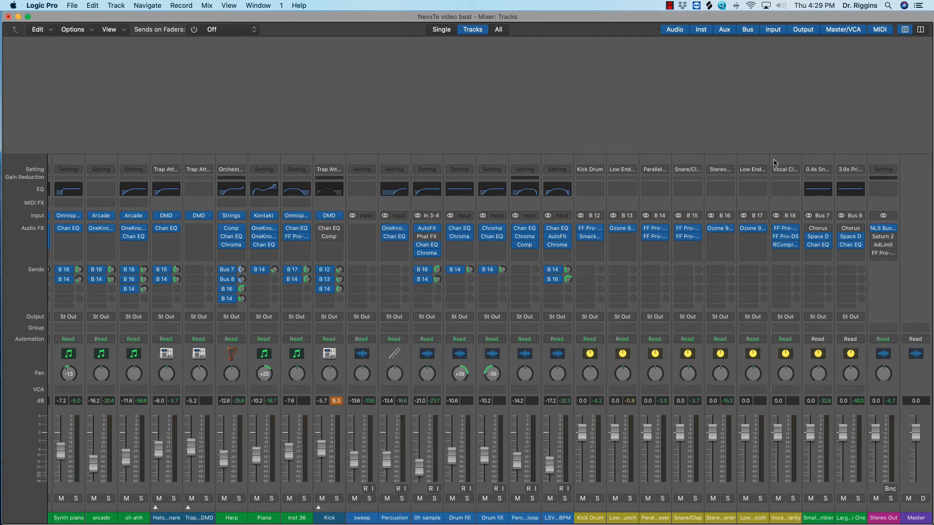
# Open Saturn 2 on the Stereo Out, switch it on, and start playback to hear the saturation on the full mix
pyautogui.click(878, 237)
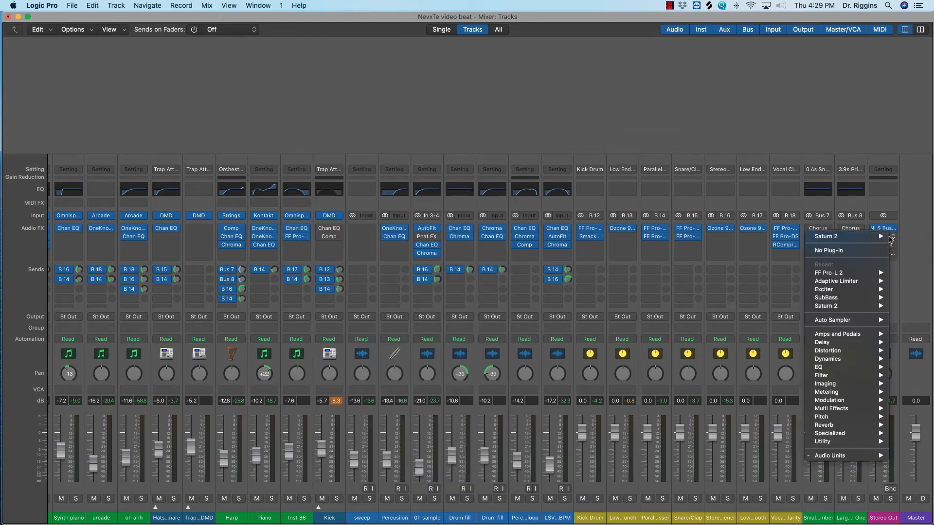
pyautogui.moveTo(877, 237)
pyautogui.press('Escape')
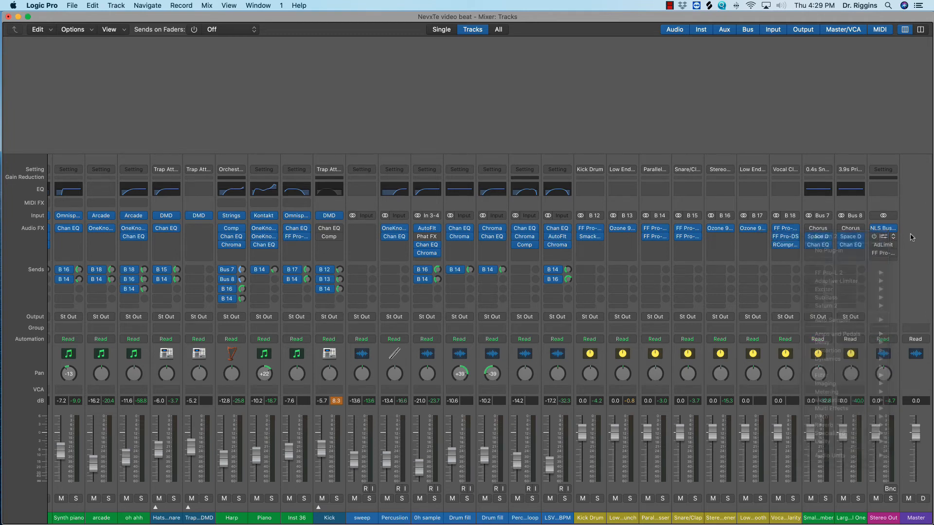
pyautogui.click(885, 236)
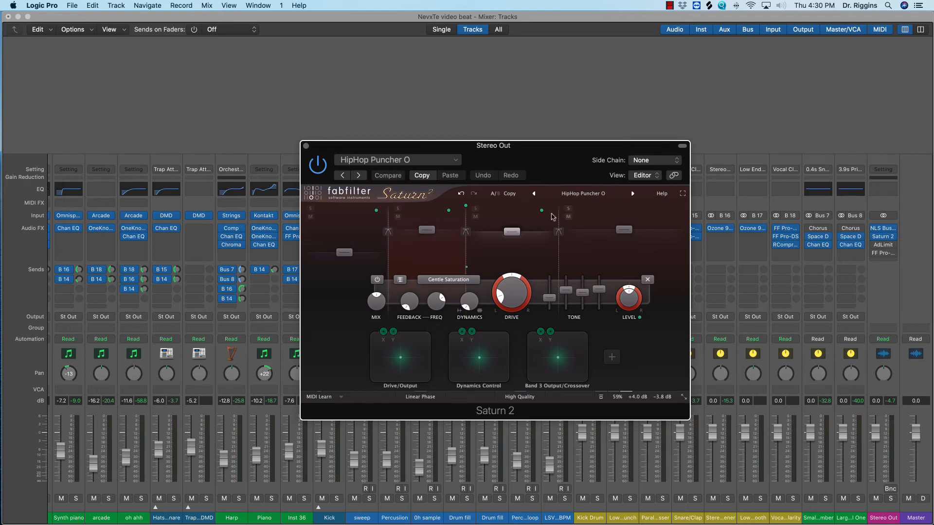
pyautogui.press('space')
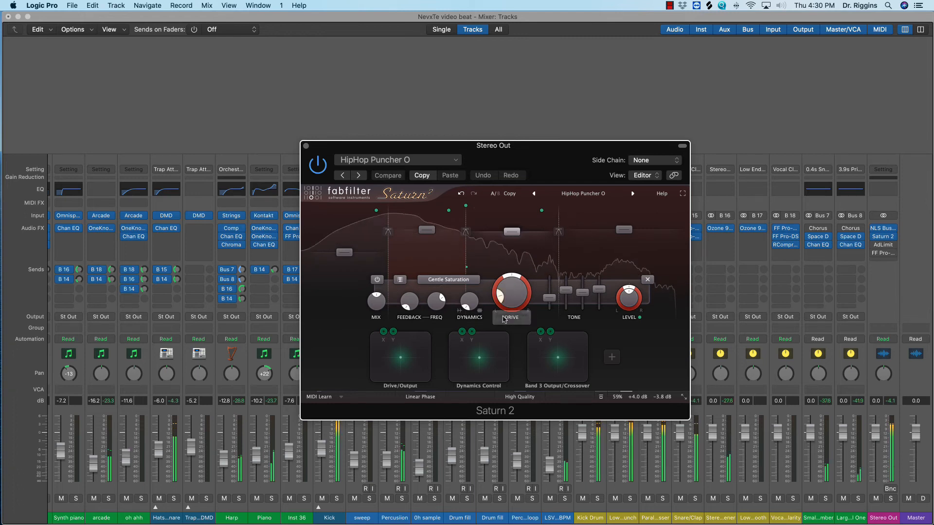
# Nudge Saturn 2's Dynamics Control and Band 3 Output/Crossover pads slightly upward during playback, and close the plug-in
pyautogui.click(480, 360)
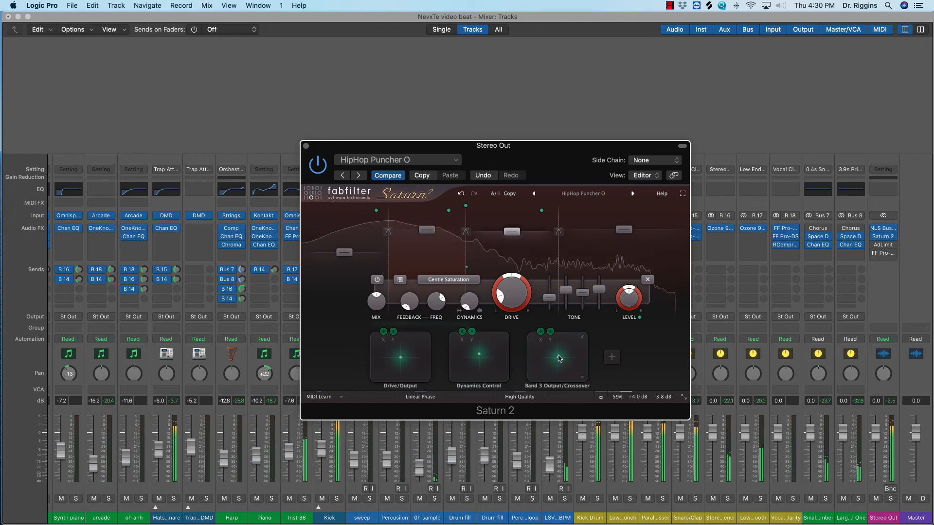
pyautogui.moveTo(558, 360)
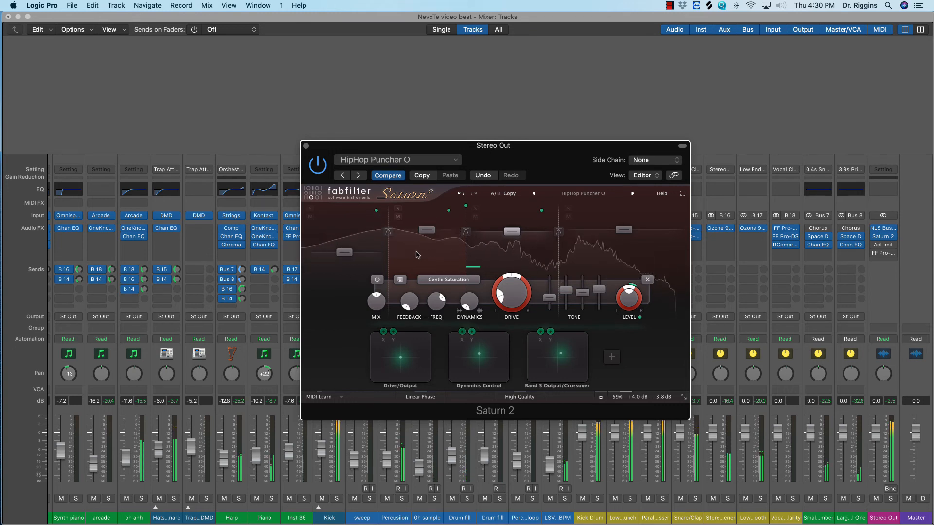
pyautogui.click(306, 146)
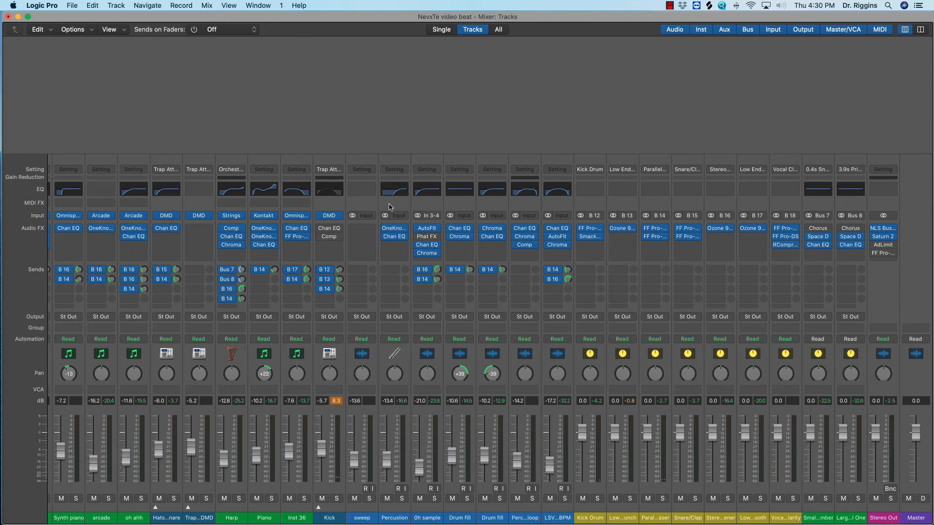
# Enable the Adaptive Limiter on the Stereo Out, audition the mix through it, and close its window
pyautogui.moveTo(883, 246)
pyautogui.click(882, 247)
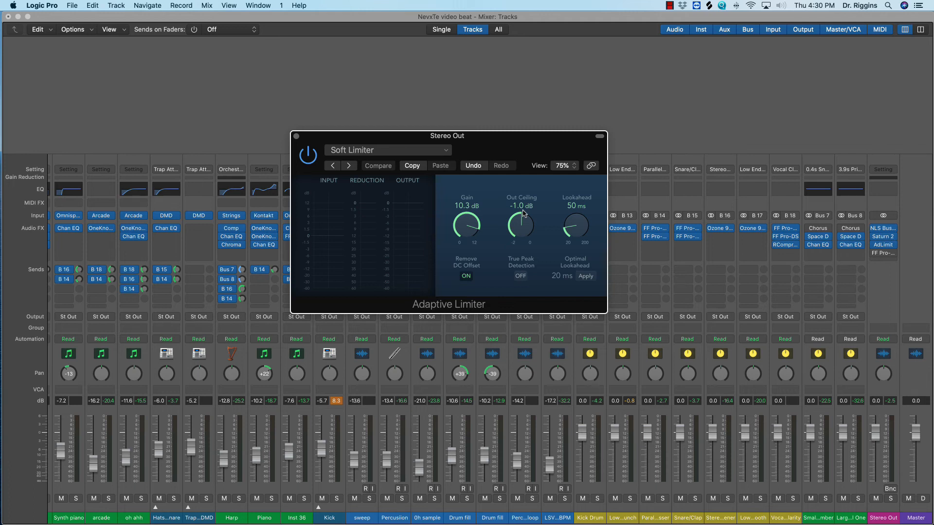
pyautogui.press('space')
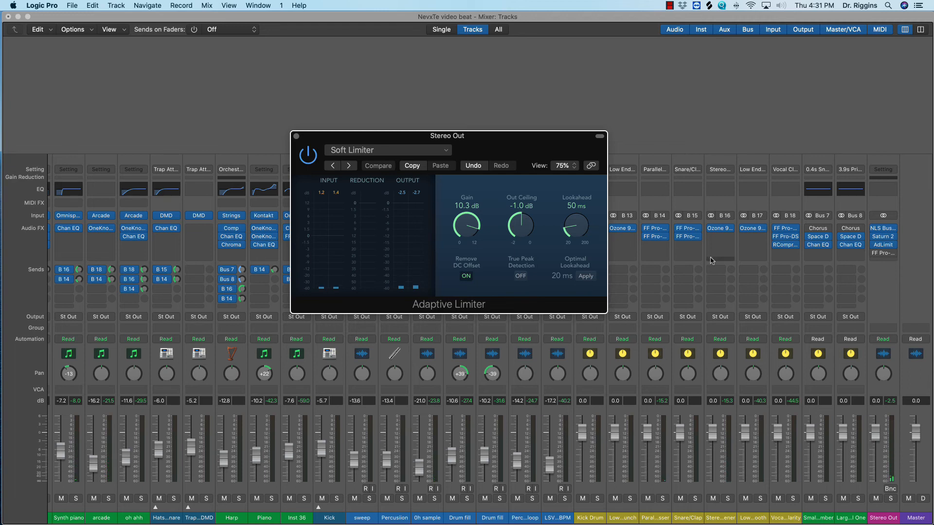
pyautogui.click(297, 136)
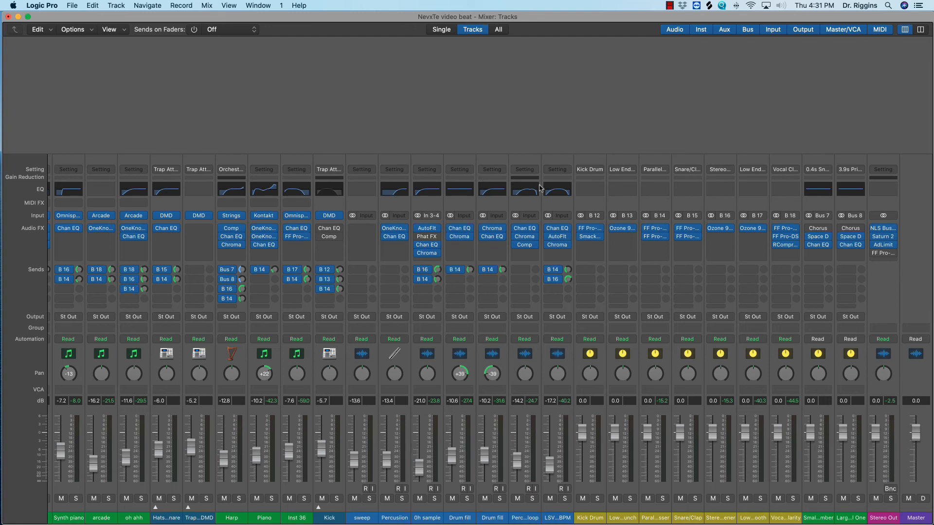
# Switch on the FabFilter Pro-L 2 limiter on the Stereo Out and close its window
pyautogui.moveTo(711, 228)
pyautogui.moveTo(884, 253)
pyautogui.click(882, 254)
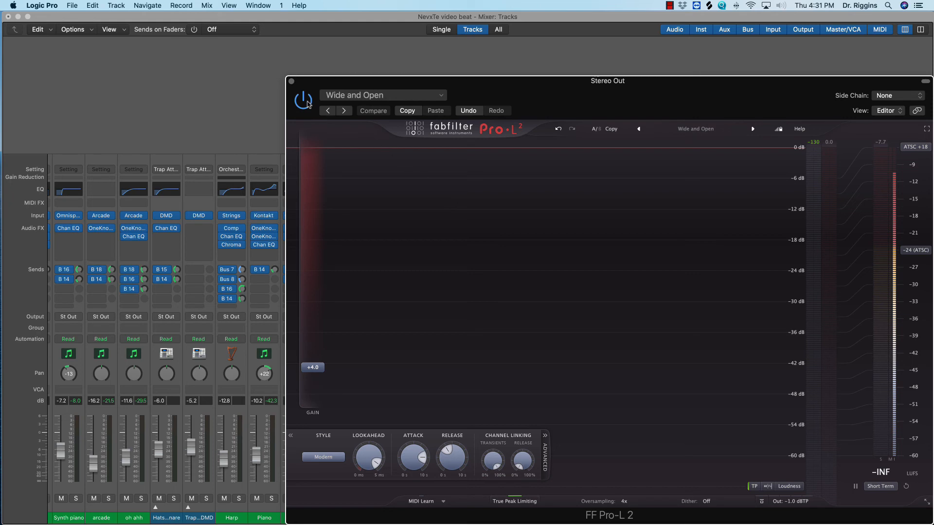
pyautogui.click(291, 82)
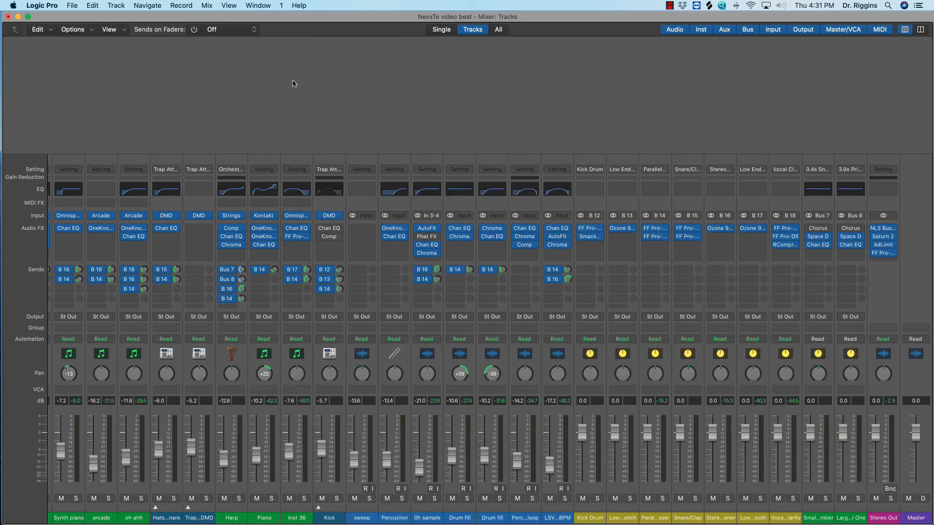